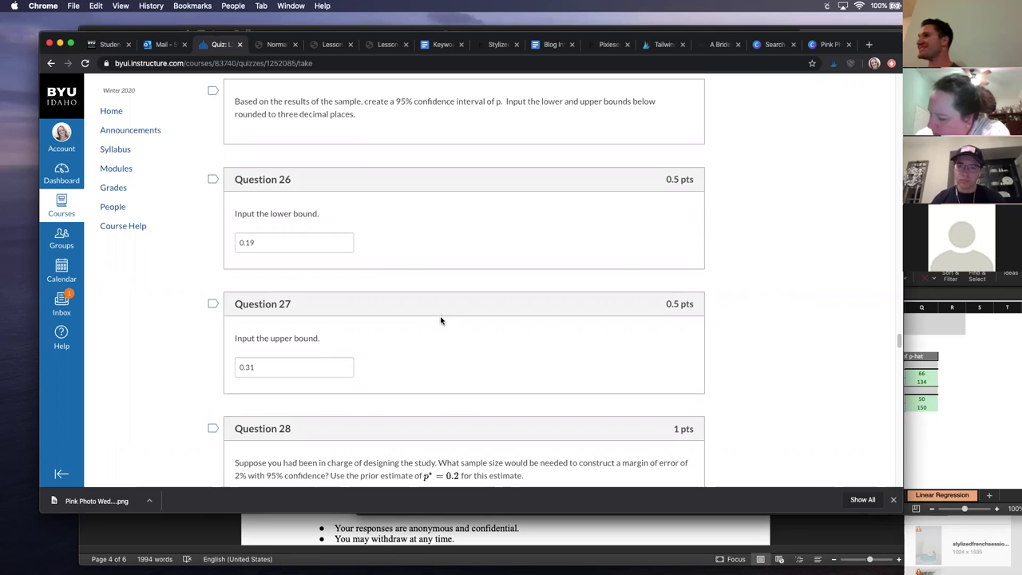
- Compare the confidence interval bounds answered in Questions 26 and 27 with the One Proportion sheet of the Math221StatisticsToolbox workbook
scroll(440, 320, "up", 3)
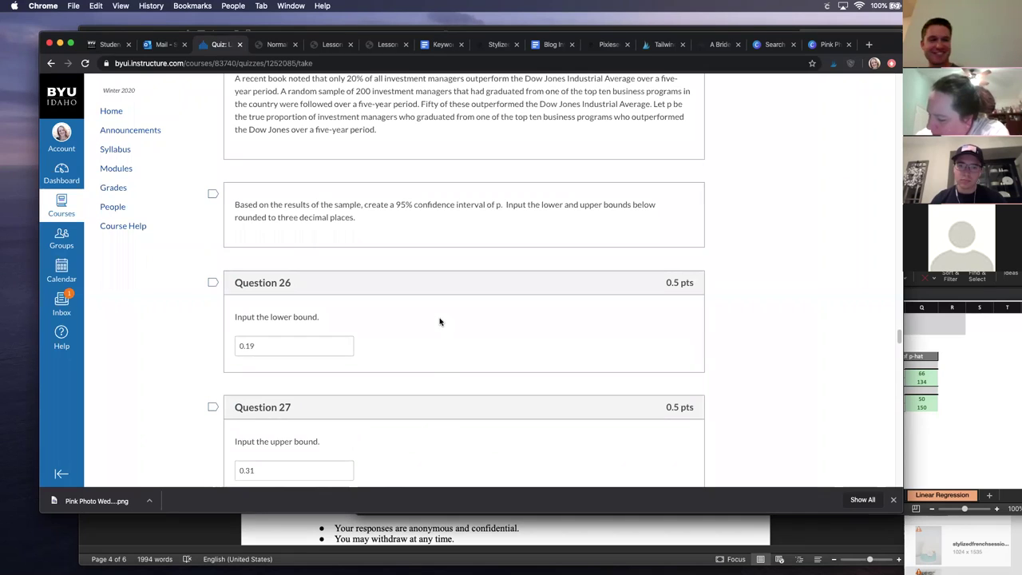
scroll(436, 329, "down", 1)
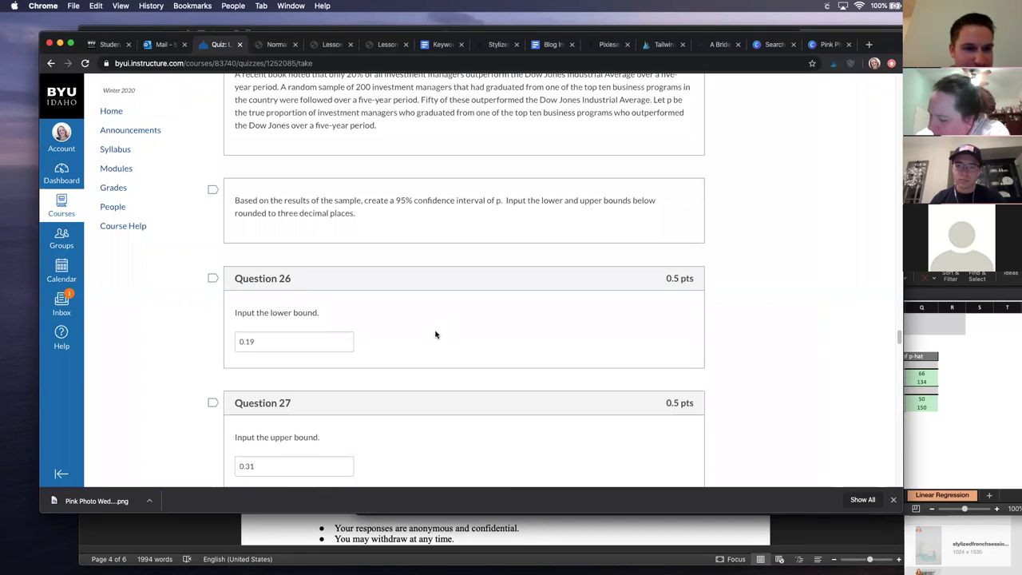
scroll(436, 335, "down", 3)
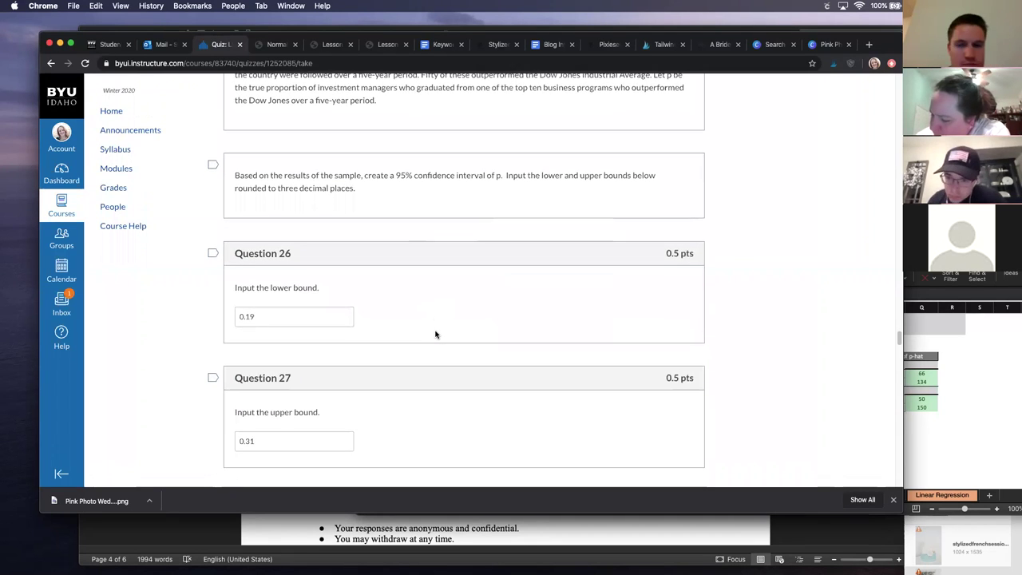
left_click(991, 366)
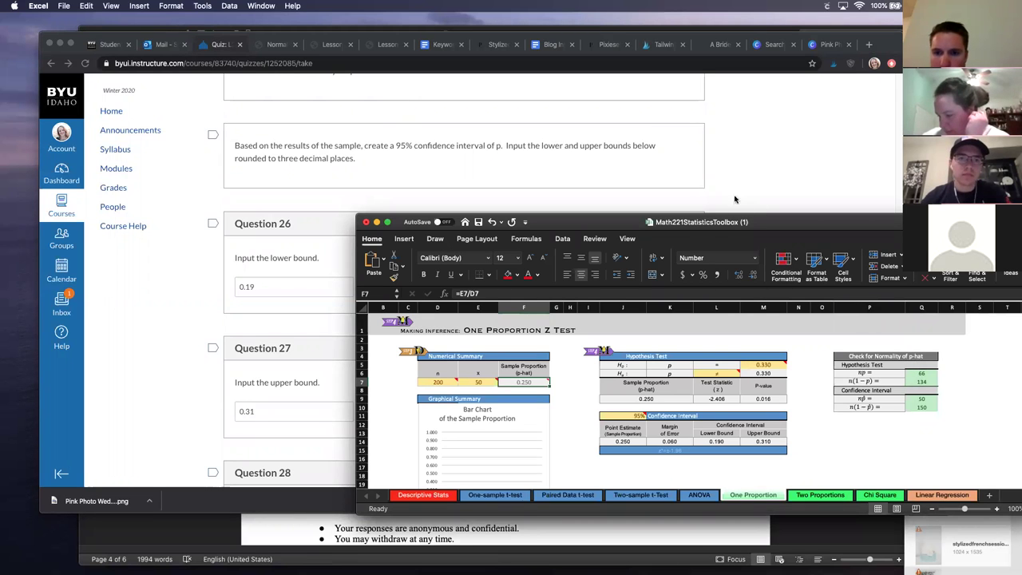
left_click_drag(746, 227, 750, 328)
scroll(673, 246, "down", 2)
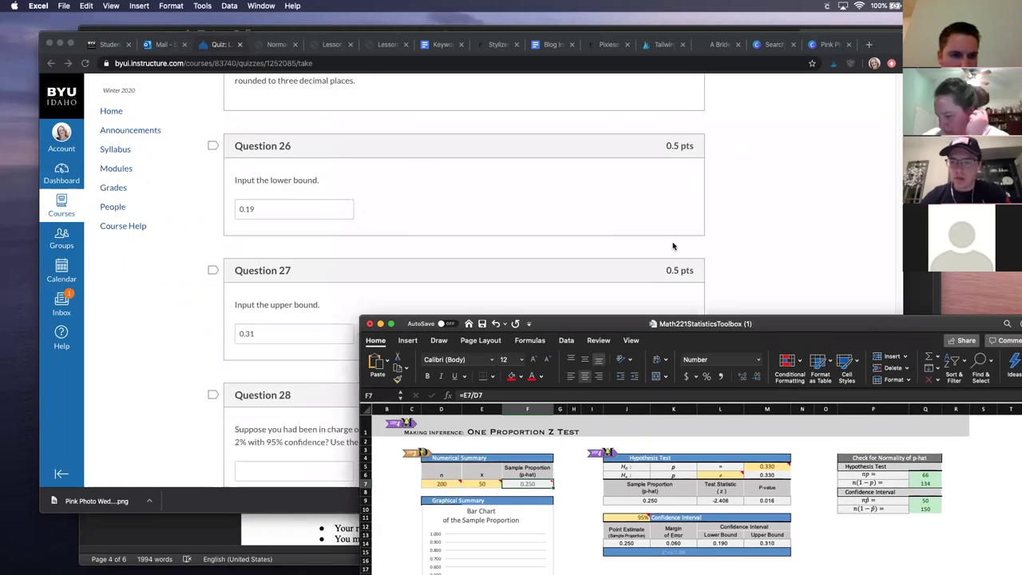
scroll(672, 245, "down", 3)
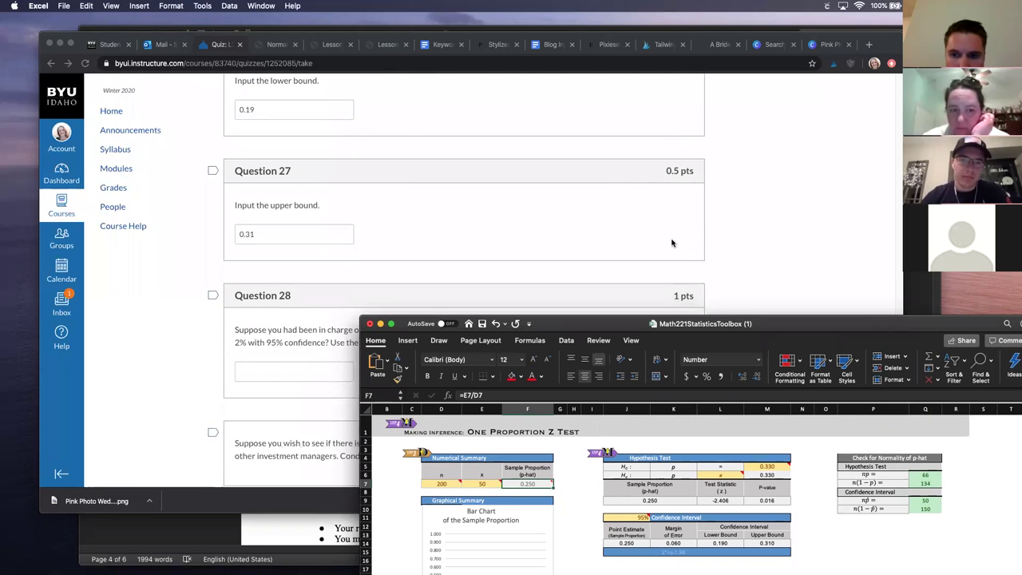
scroll(606, 230, "down", 1)
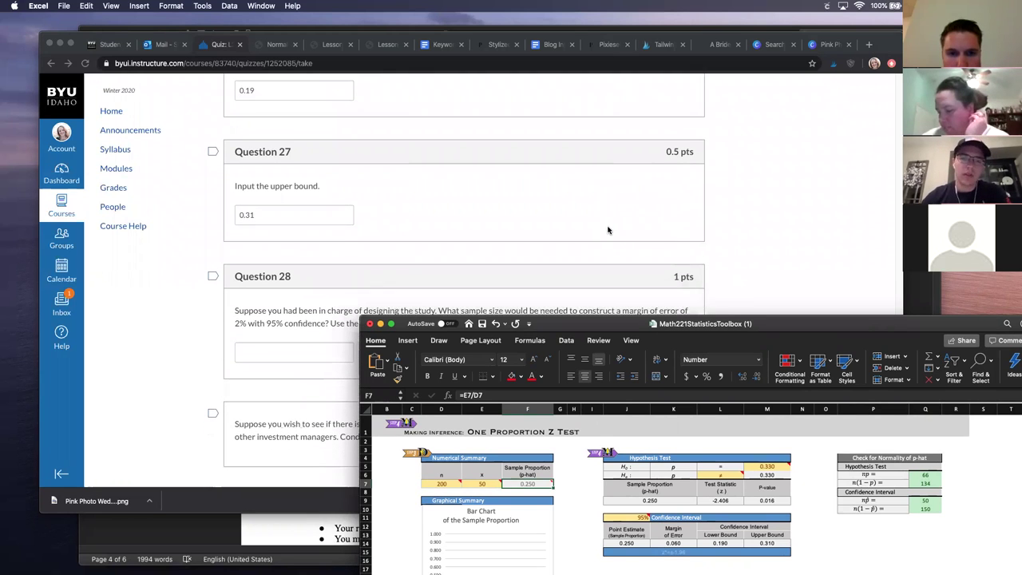
- Answer Question 28 with a required sample size of 1,537, keeping the statistics workbook window clear of the question text
left_click_drag(736, 326, 773, 276)
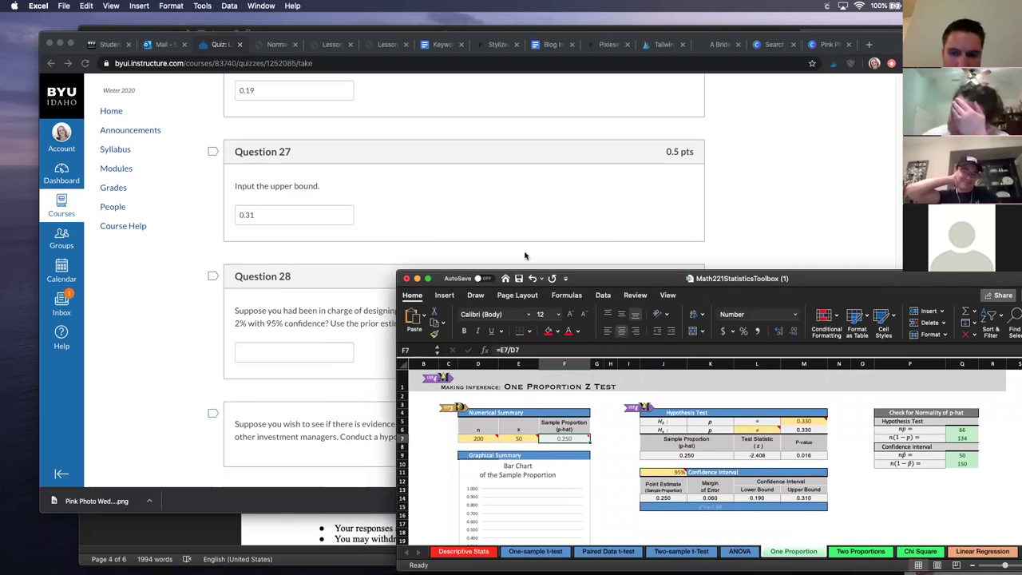
scroll(524, 256, "down", 1)
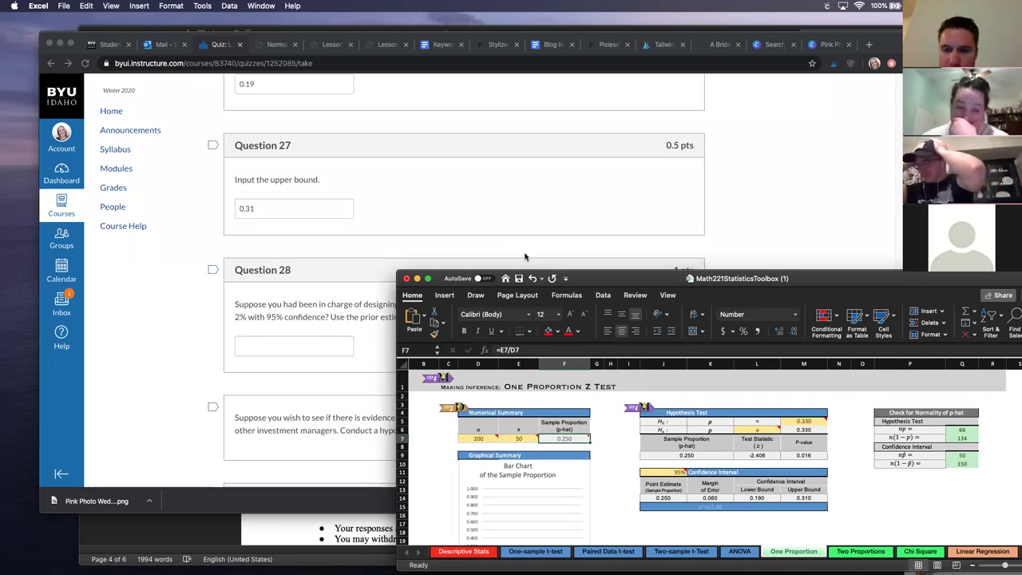
scroll(525, 256, "down", 3)
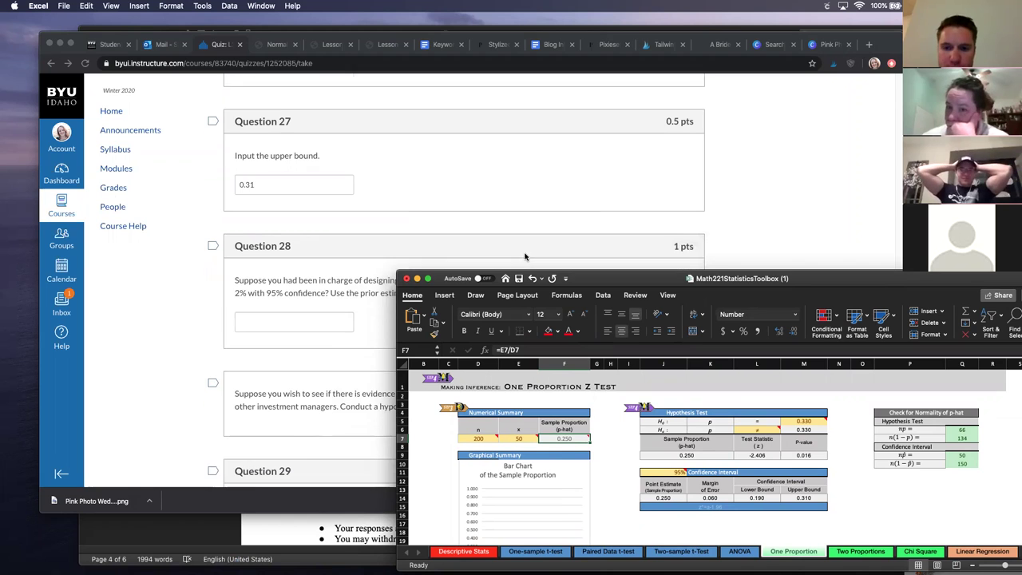
left_click_drag(814, 277, 826, 256)
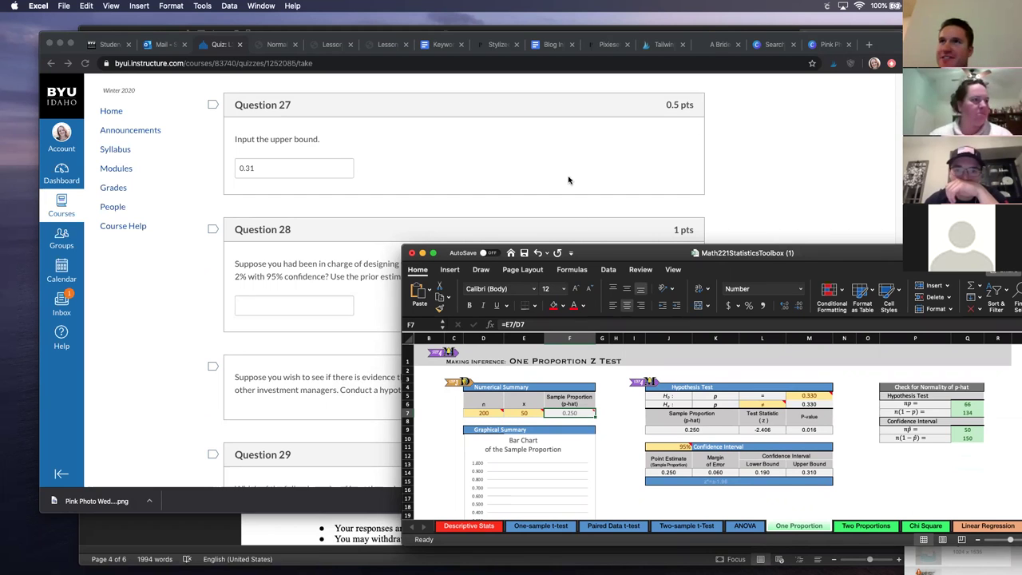
scroll(560, 187, "down", 2)
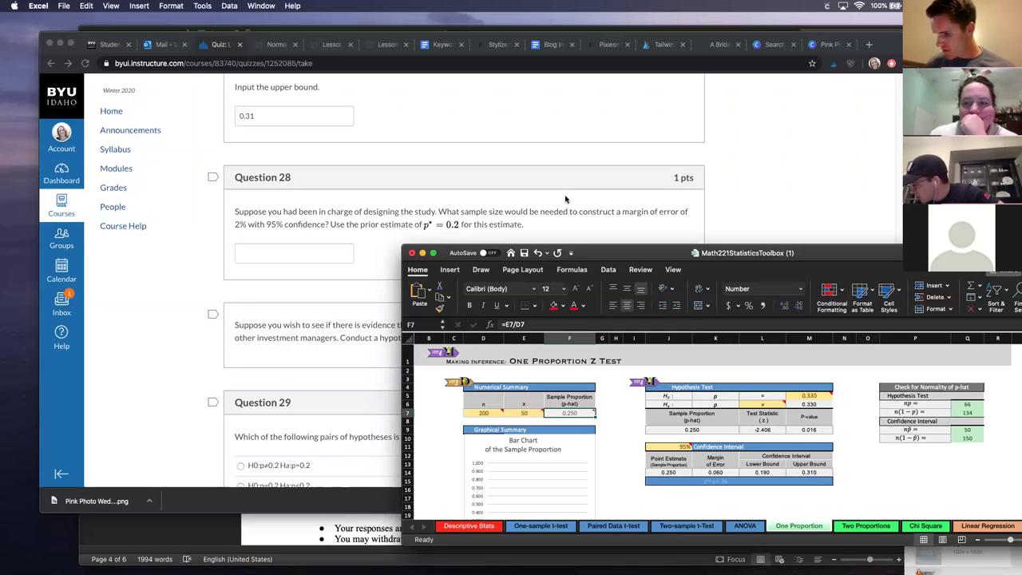
scroll(564, 199, "down", 1)
scroll(564, 199, "down", 1)
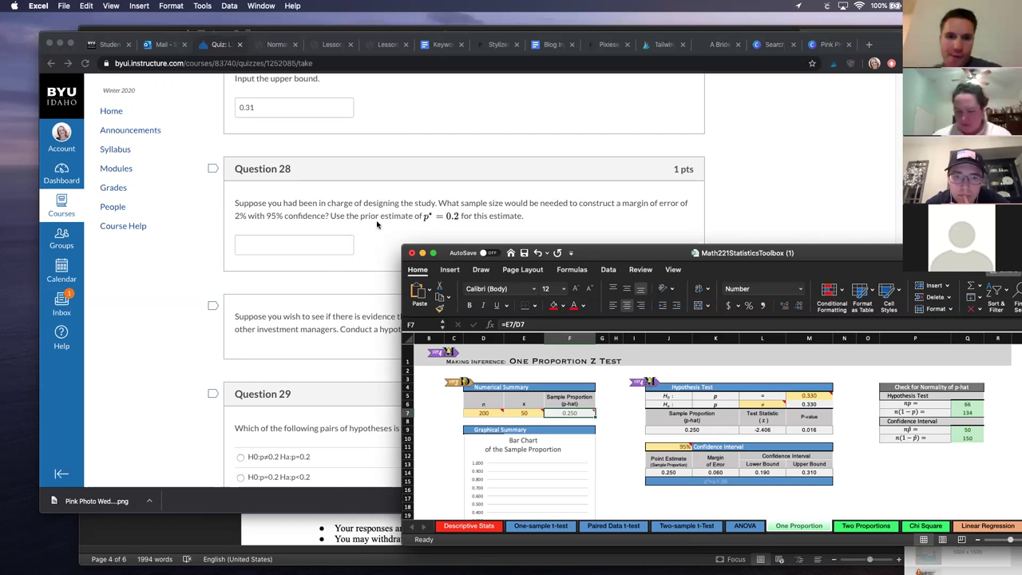
left_click(320, 253)
type("153")
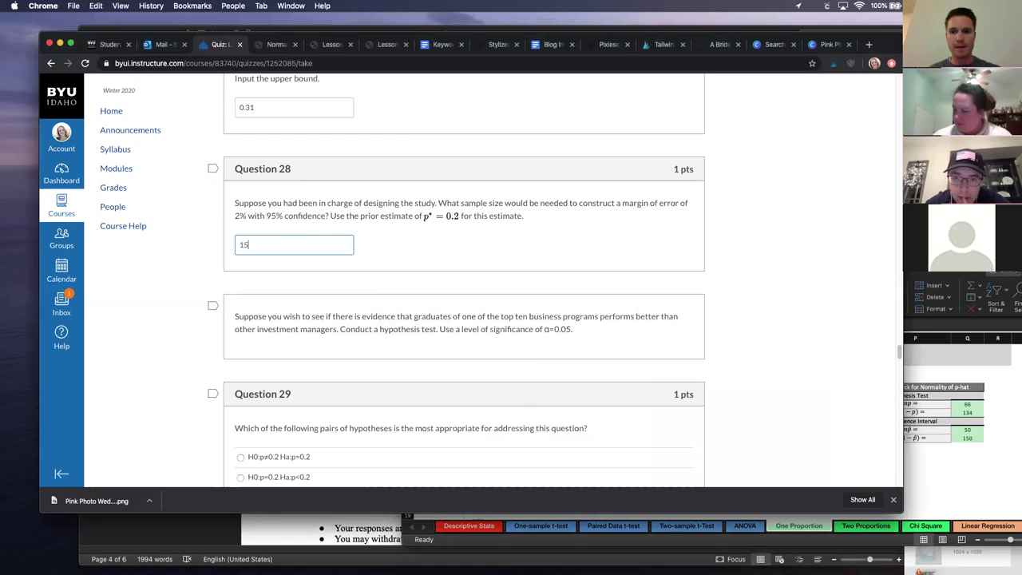
left_click(401, 271)
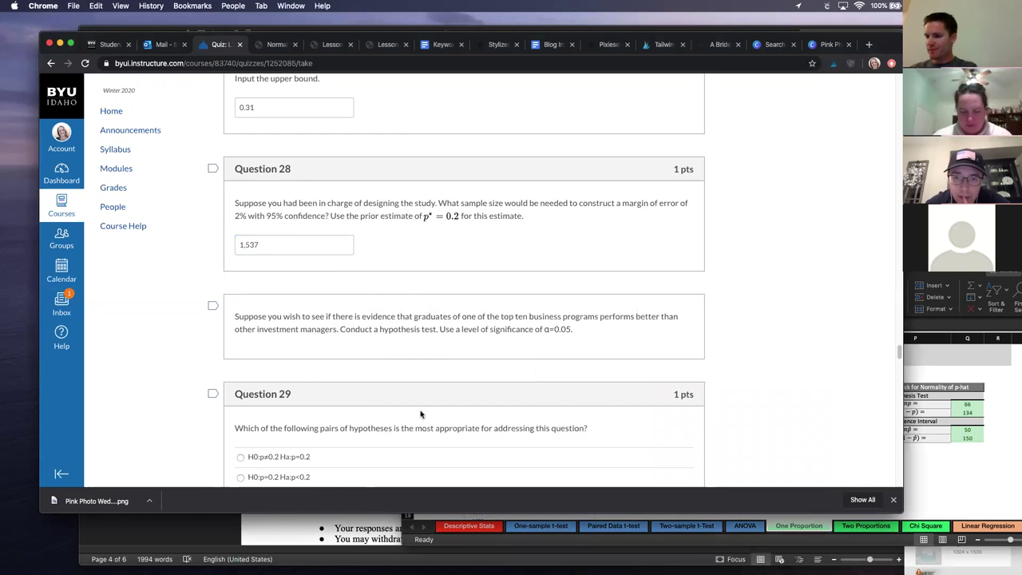
- Answer Question 29 with the hypothesis pair H0:p=0.2 Ha:p≠0.2
scroll(423, 402, "down", 1)
scroll(423, 401, "down", 4)
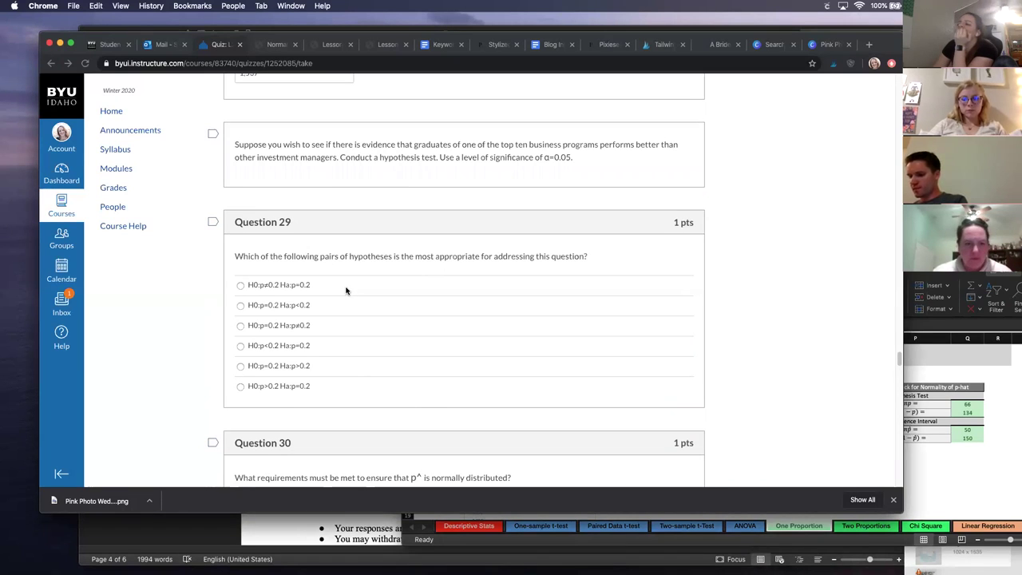
left_click(1015, 487)
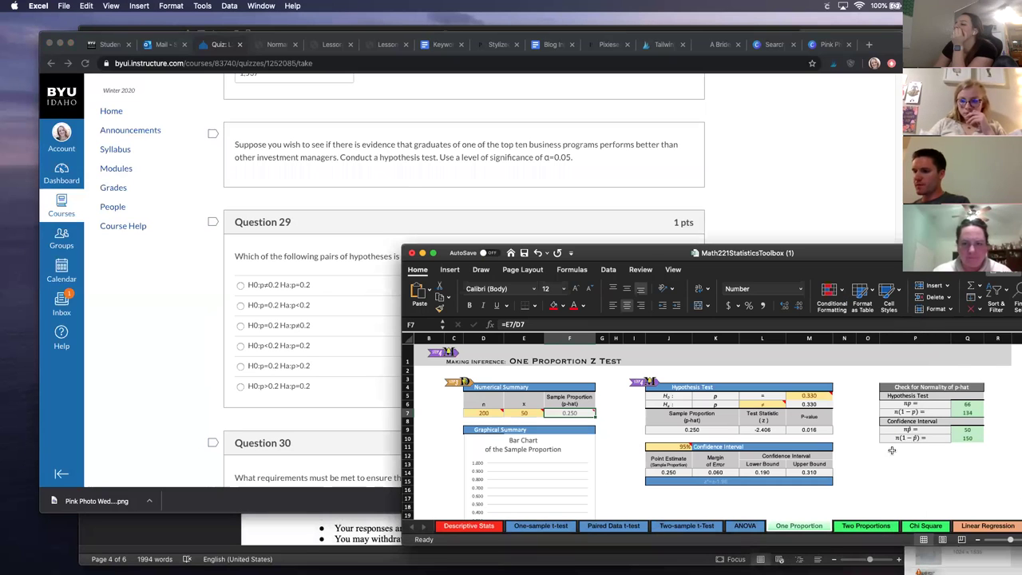
left_click(488, 206)
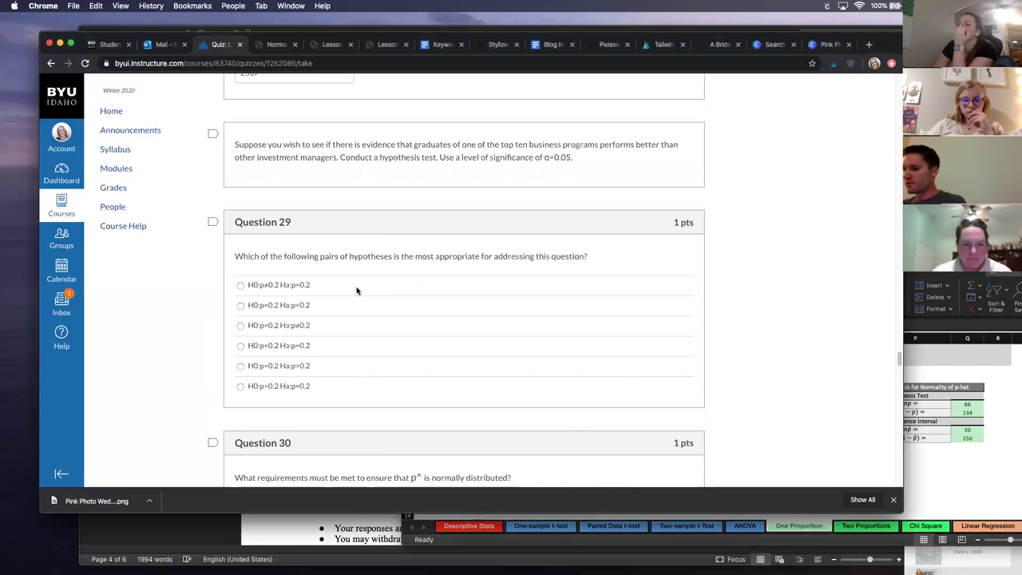
left_click(316, 325)
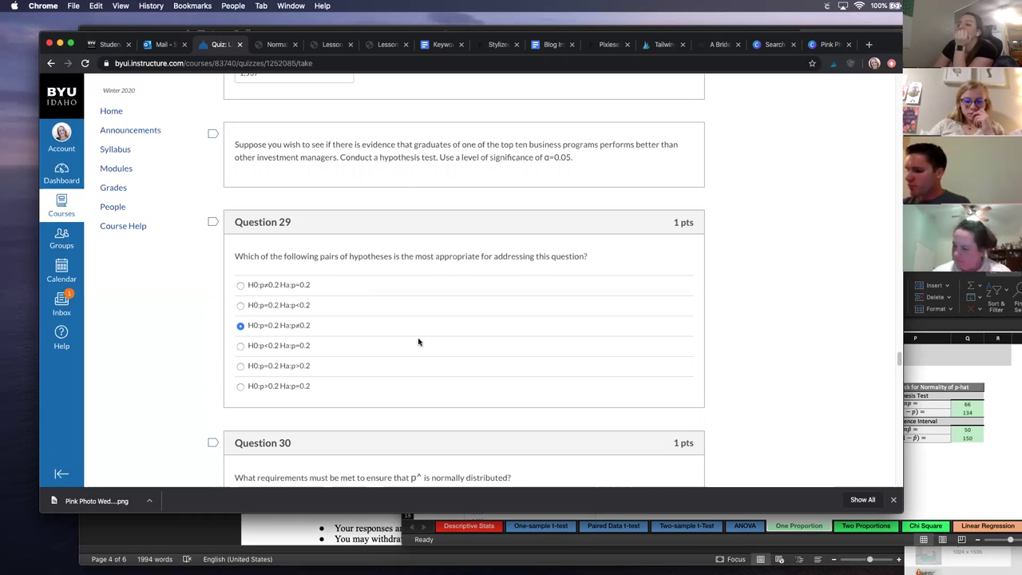
- Answer Question 30 with the normality requirement np≥10 and n(1−p)≥10
scroll(418, 341, "down", 1)
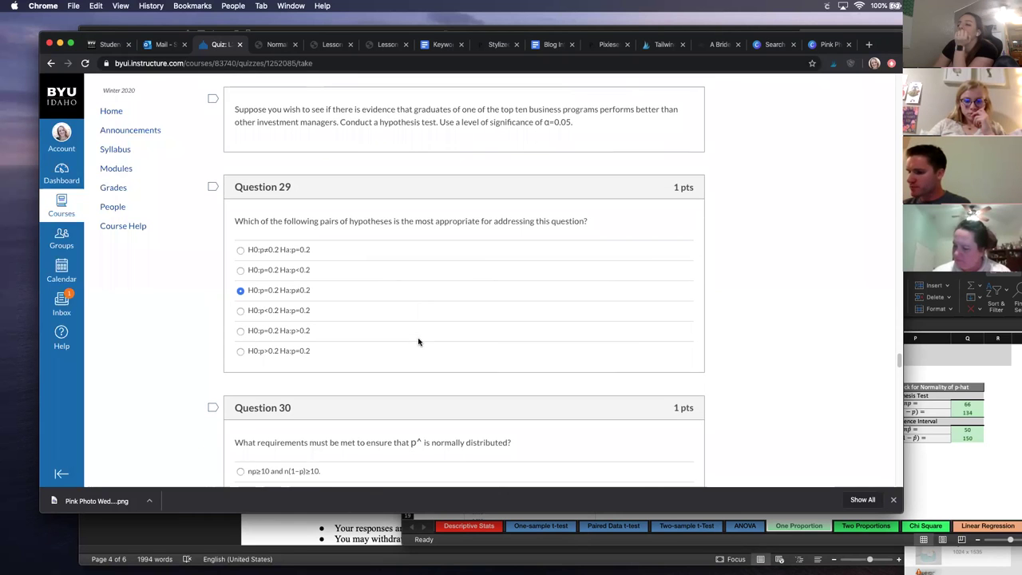
scroll(418, 341, "down", 1)
scroll(419, 342, "down", 2)
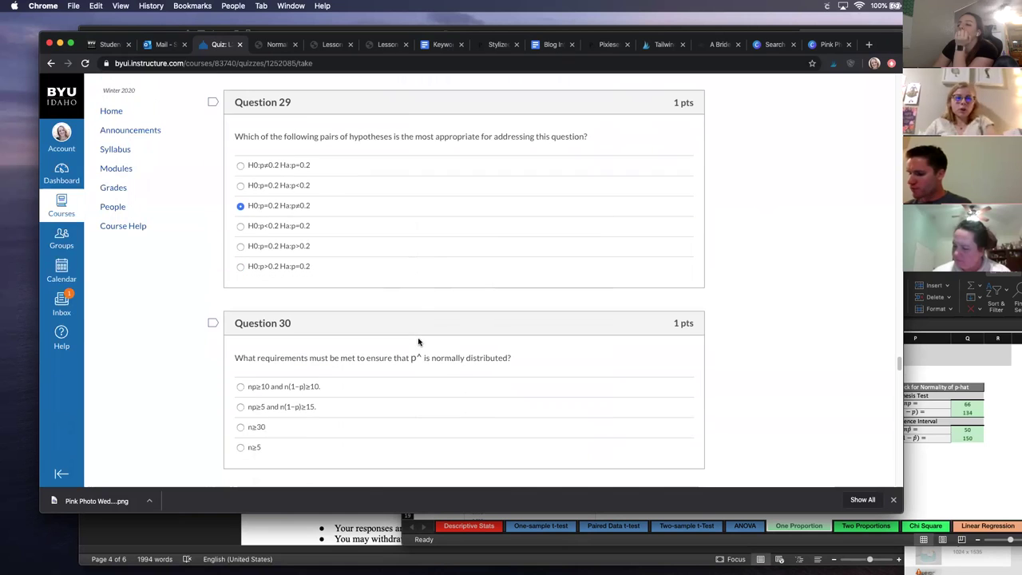
left_click(367, 384)
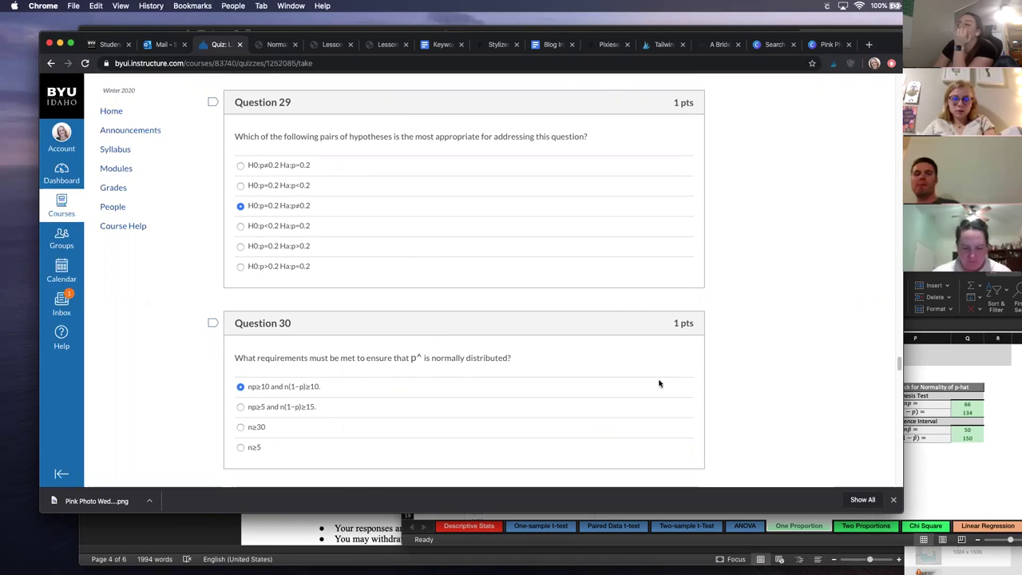
- Recheck the hypotheses against the workbook and change the Question 29 answer to H0:p=0.2 Ha:p>0.2
left_click(920, 456)
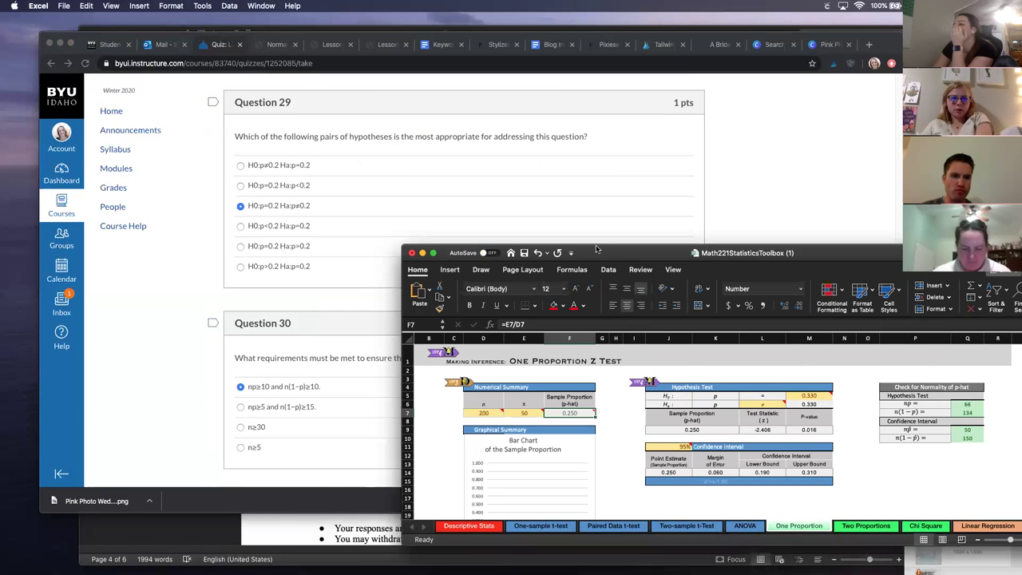
left_click(590, 205)
scroll(459, 360, "up", 1)
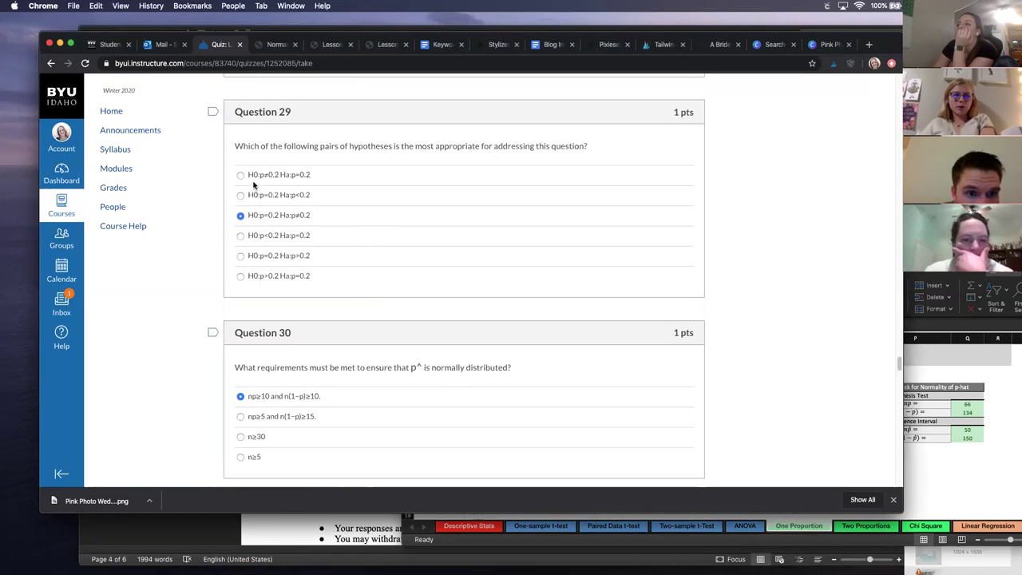
left_click(323, 175)
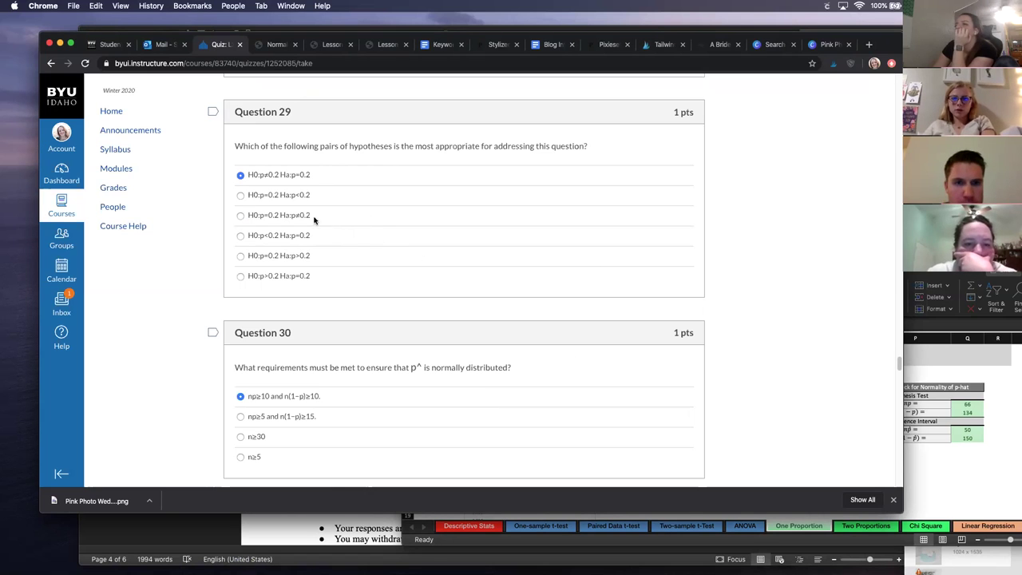
left_click(305, 195)
scroll(431, 296, "up", 2)
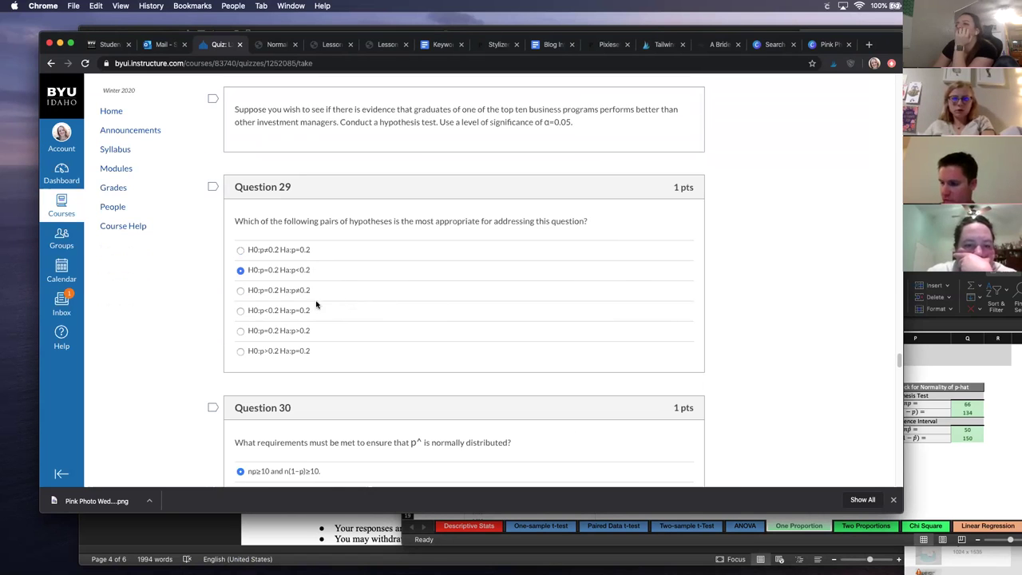
scroll(335, 276, "up", 1)
left_click(310, 331)
scroll(428, 332, "up", 1)
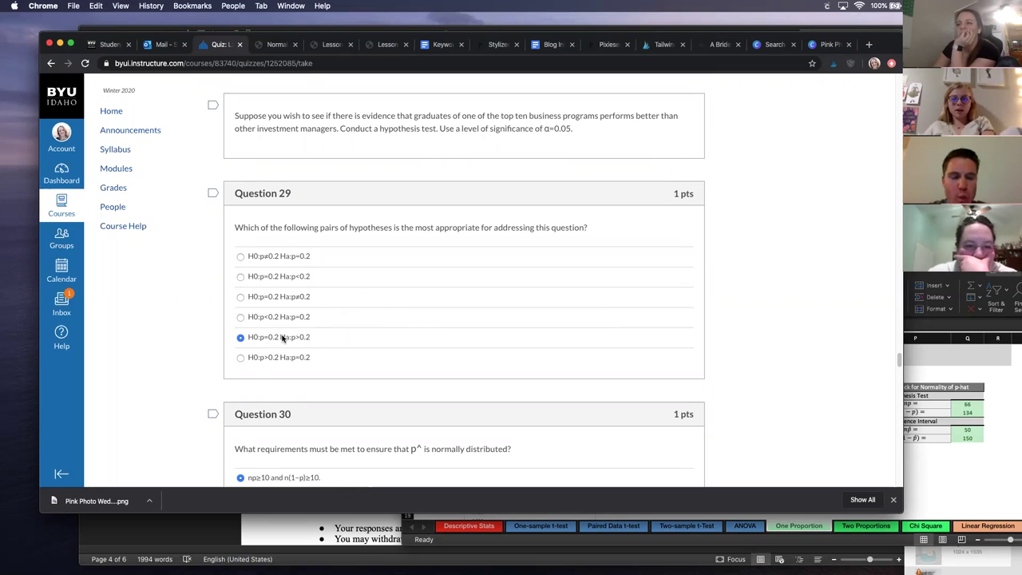
- Look up the test statistic in the One Proportion sheet and enter -2.406 as the answer to Question 31
scroll(352, 349, "down", 4)
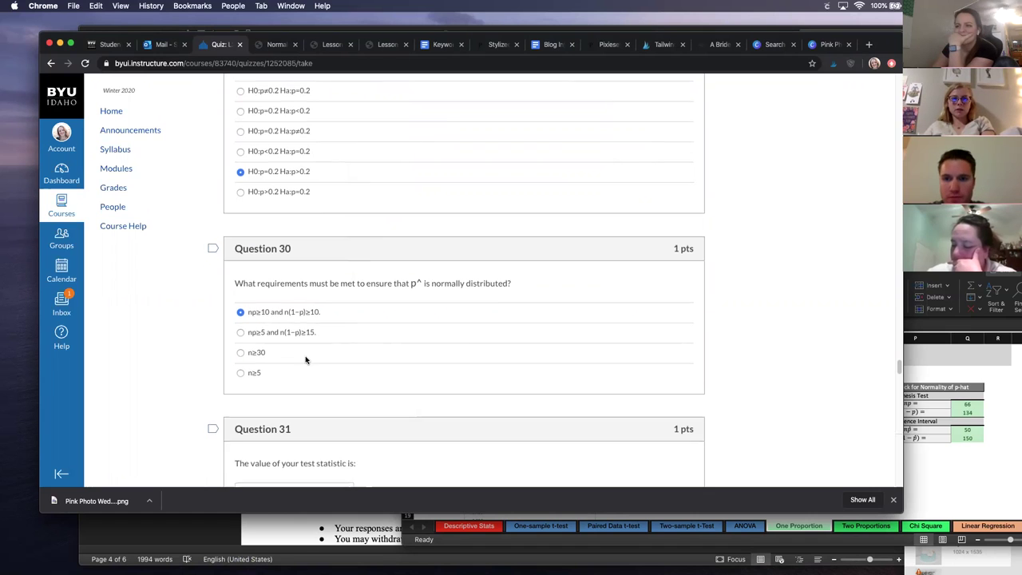
scroll(305, 360, "down", 2)
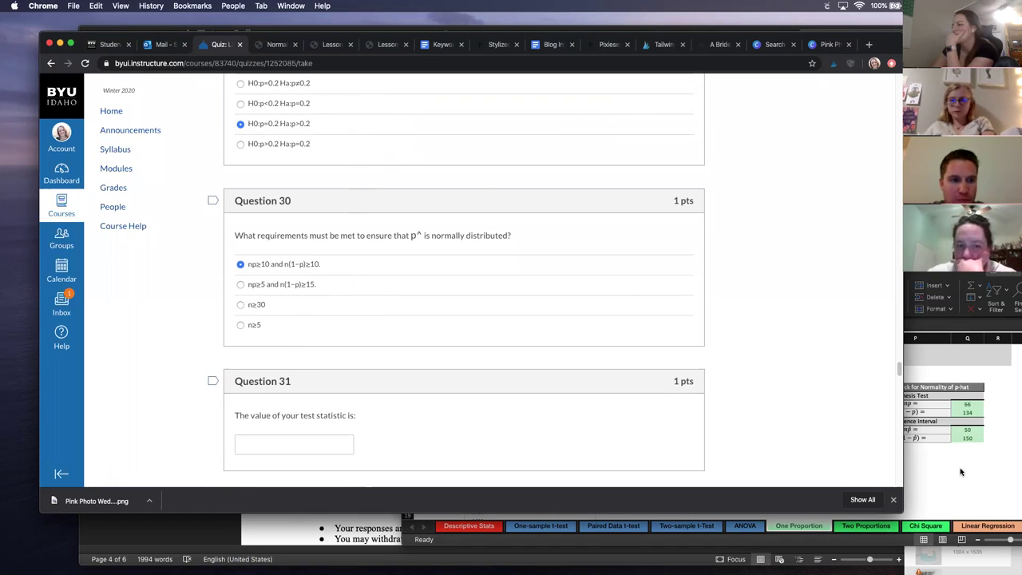
left_click(911, 468)
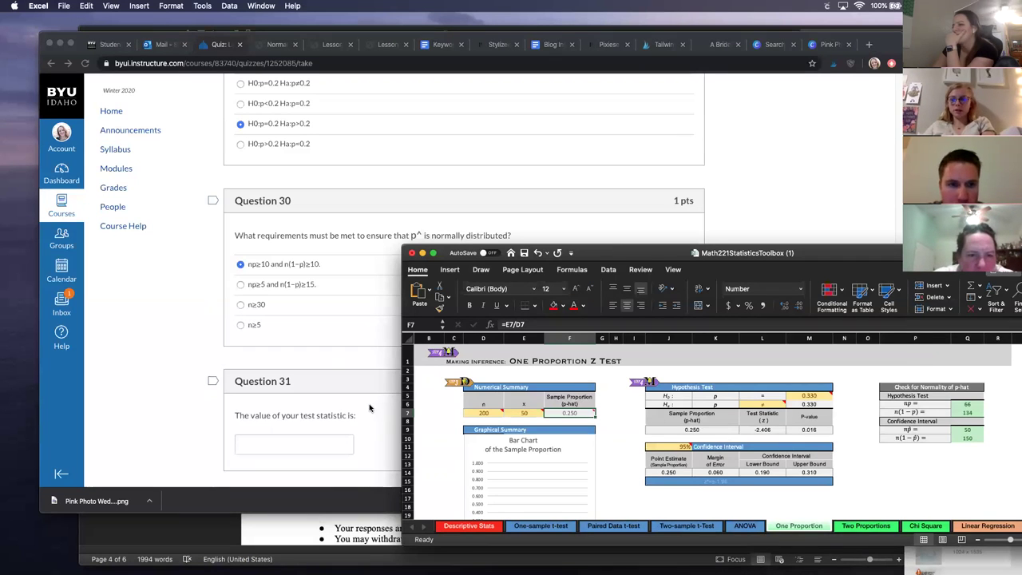
left_click(312, 443)
type("-2")
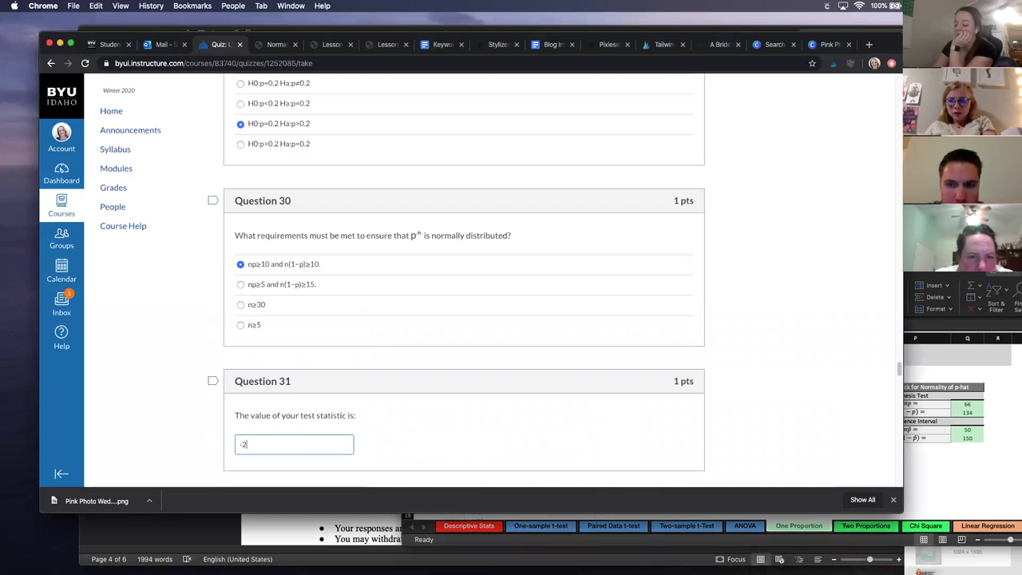
type(".406")
- Look up the P-value in the One Proportion sheet and enter .016 as the answer to Question 32
scroll(522, 404, "down", 3)
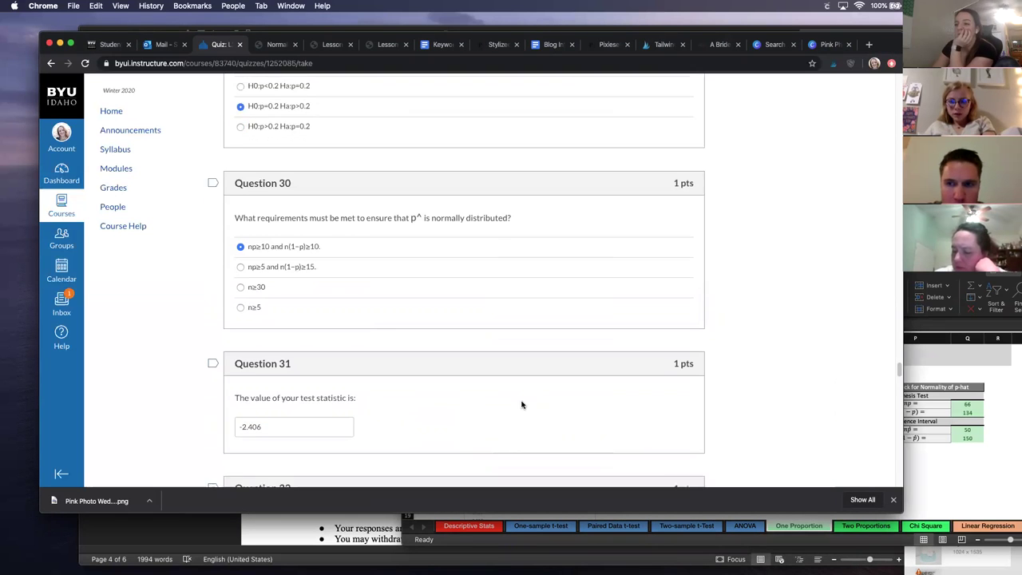
left_click(926, 371)
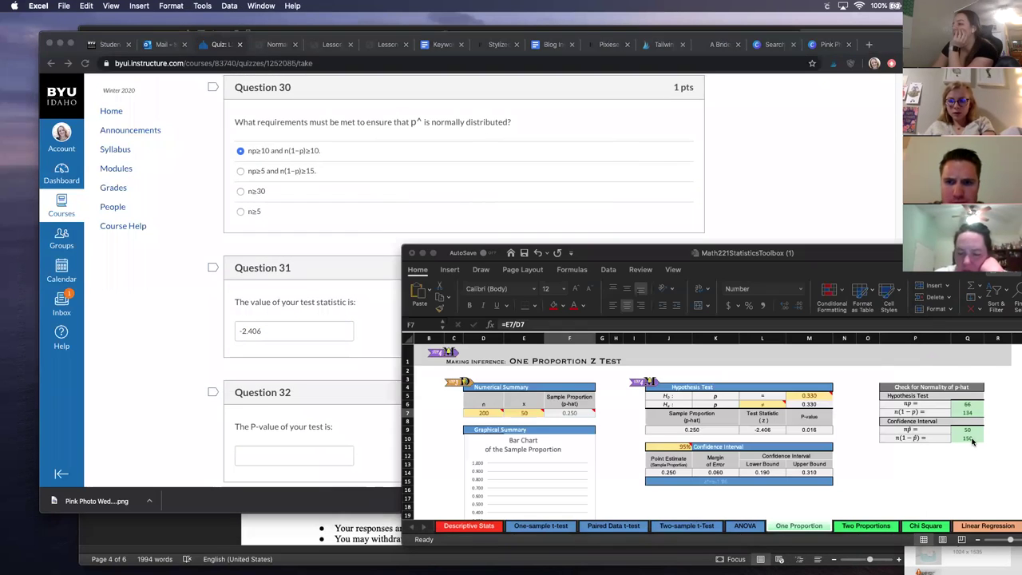
left_click(330, 433)
left_click(312, 451)
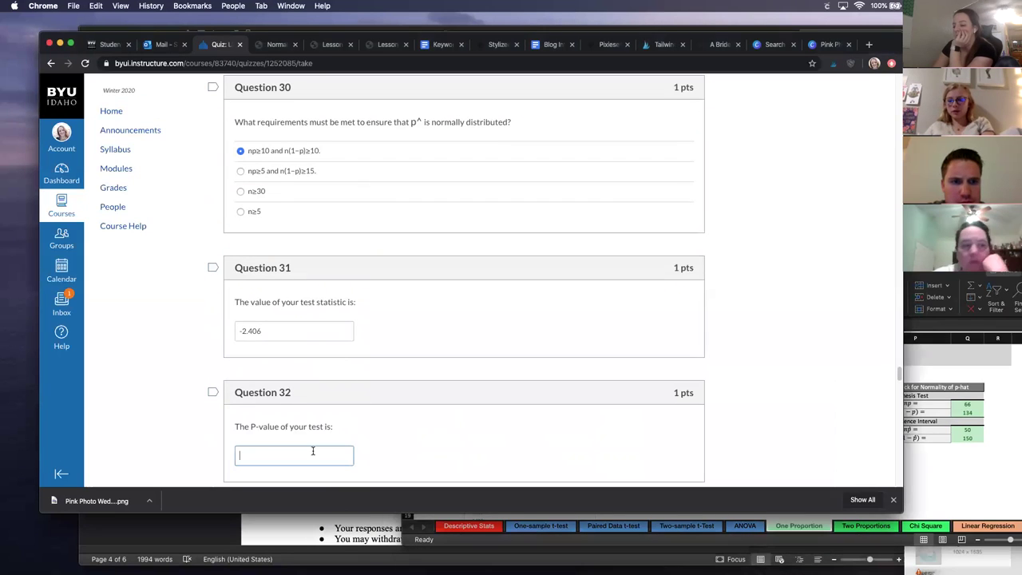
type(".016")
scroll(399, 391, "down", 5)
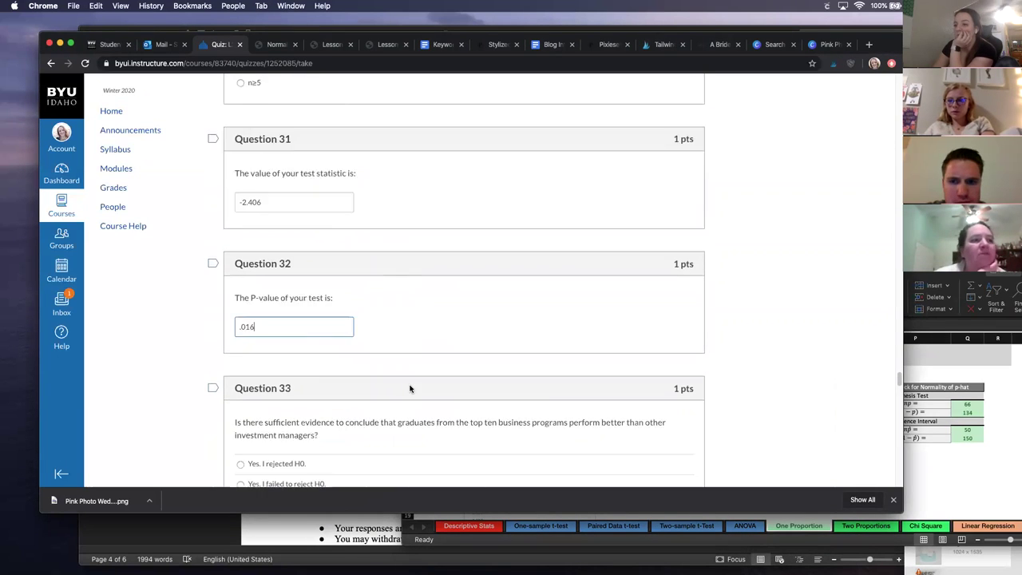
- Switch to the Excel toolbox and set the One Proportion hypothesis test to alternative > with a null value of .2
scroll(405, 384, "up", 1)
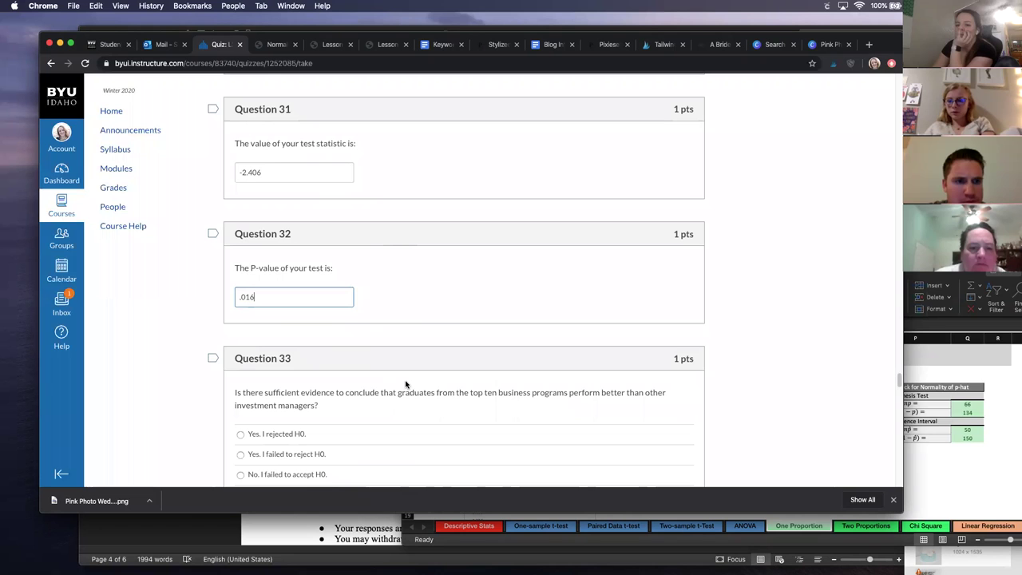
scroll(405, 384, "up", 1)
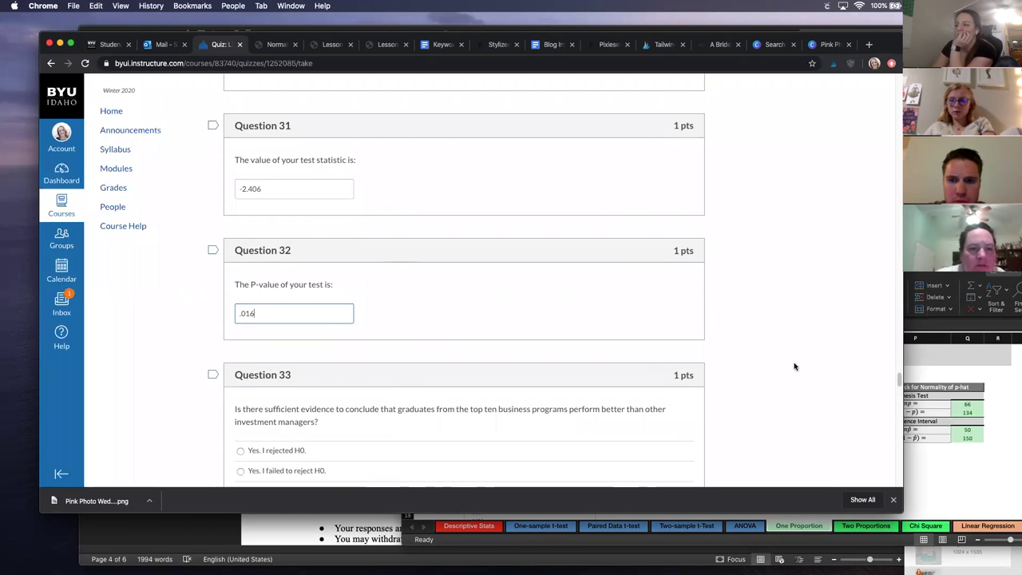
key("super+Tab")
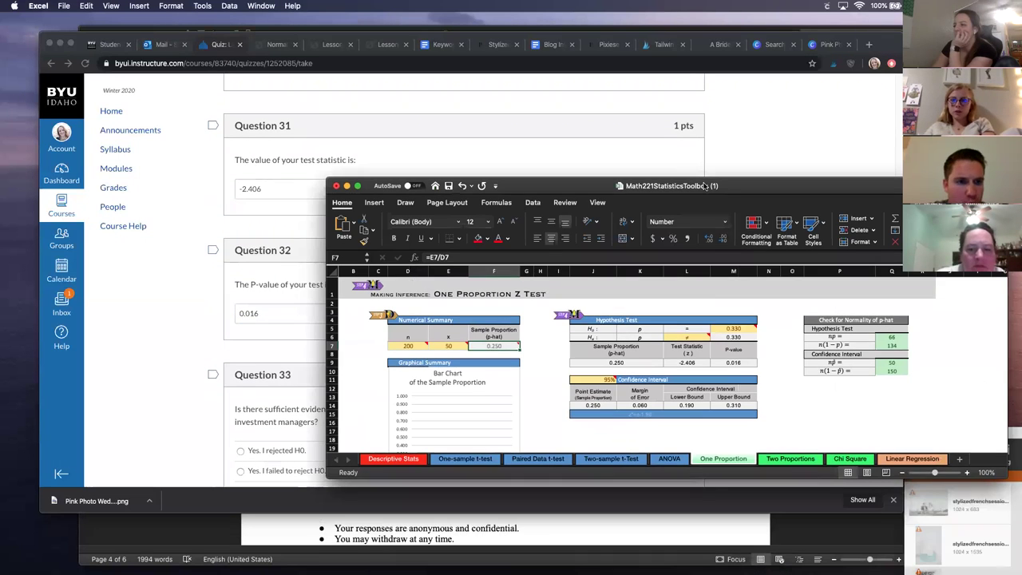
left_click(712, 338)
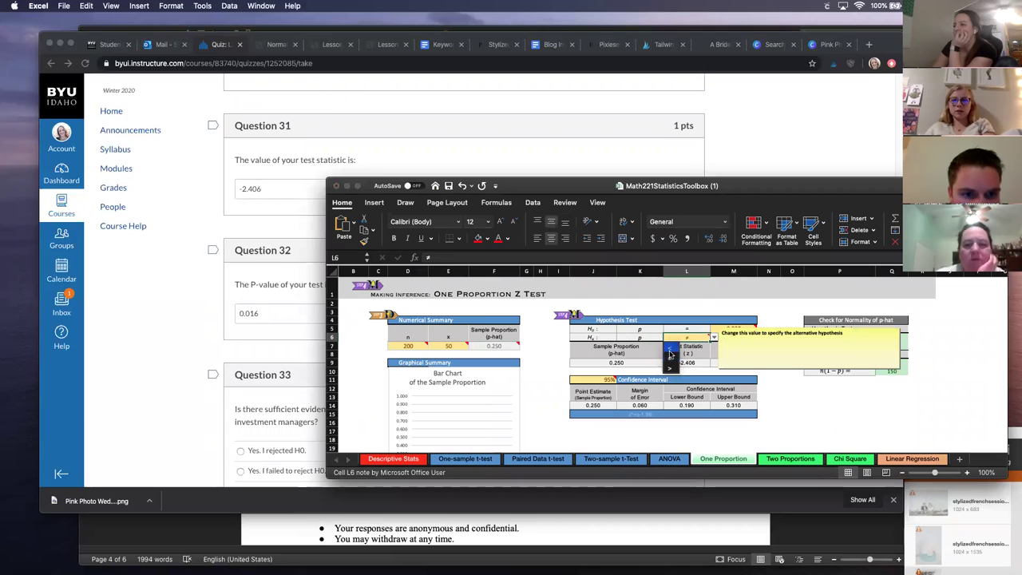
left_click(674, 368)
left_click(792, 405)
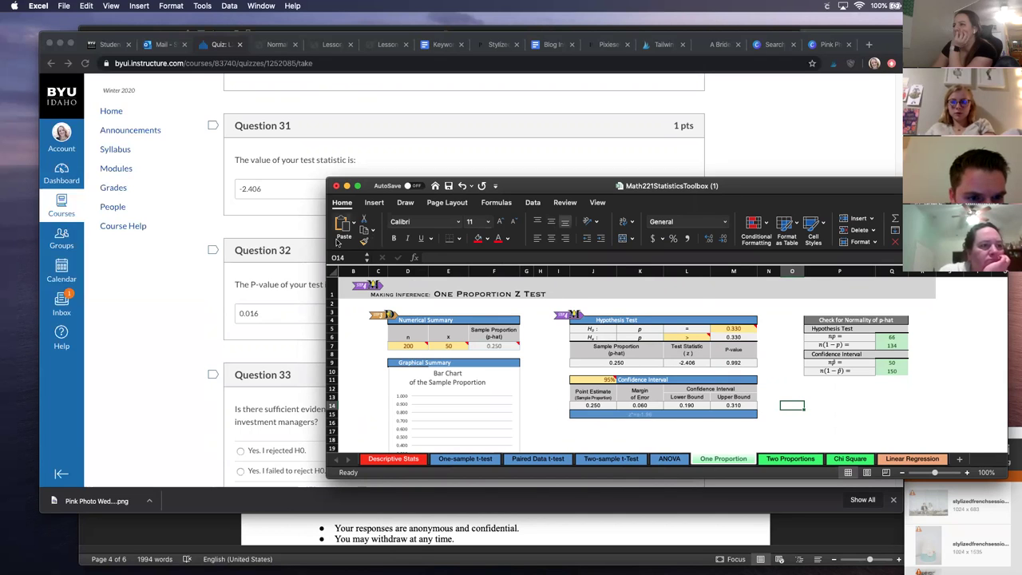
left_click(742, 329)
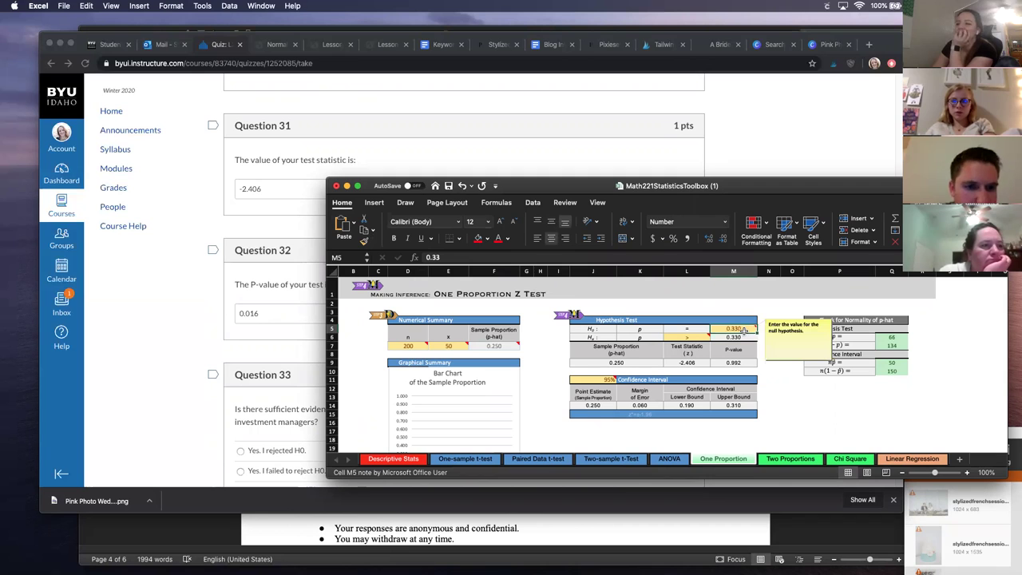
type(".2")
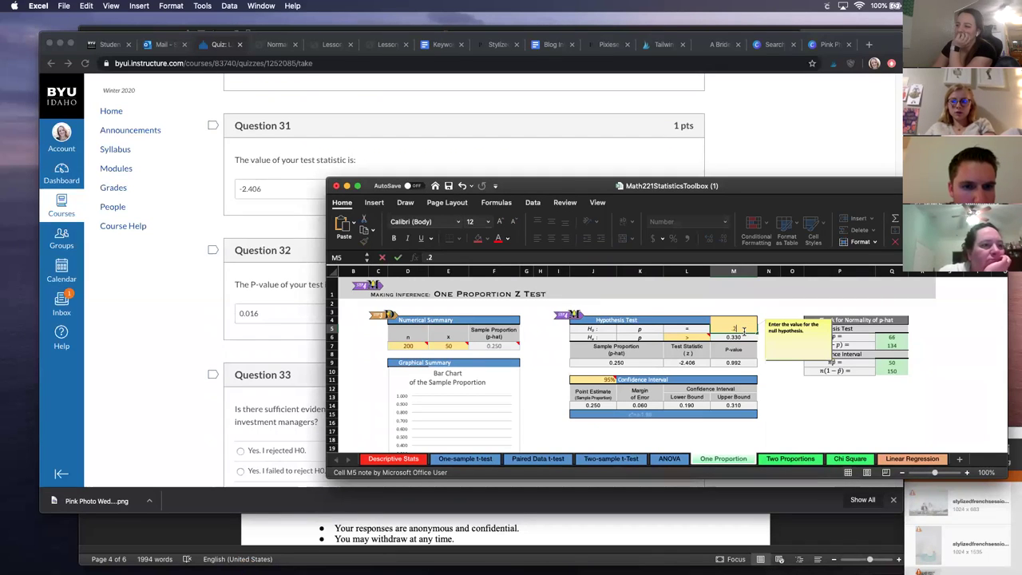
key("Return")
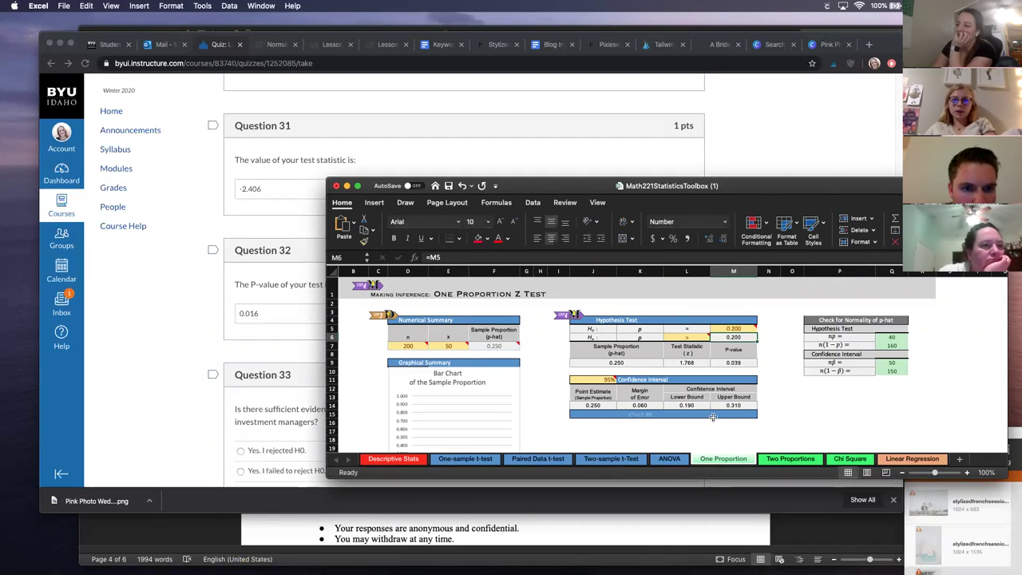
- Return to the quiz and replace the Question 31 test statistic with 1.768 from the One Proportion sheet
left_click(241, 264)
left_click(289, 195)
key("BackSpace")
type("1")
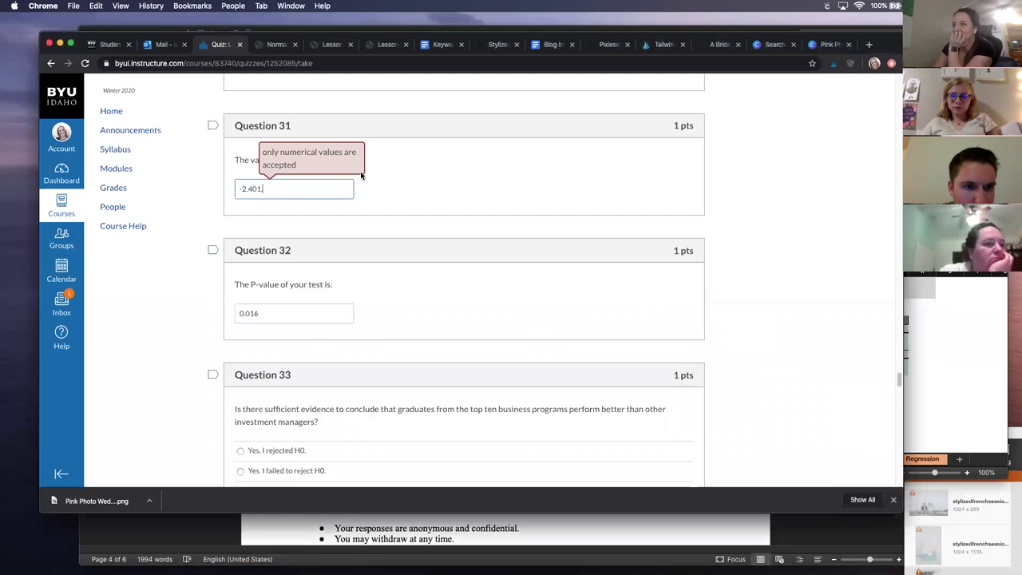
type(".")
key("super+a")
key("BackSpace")
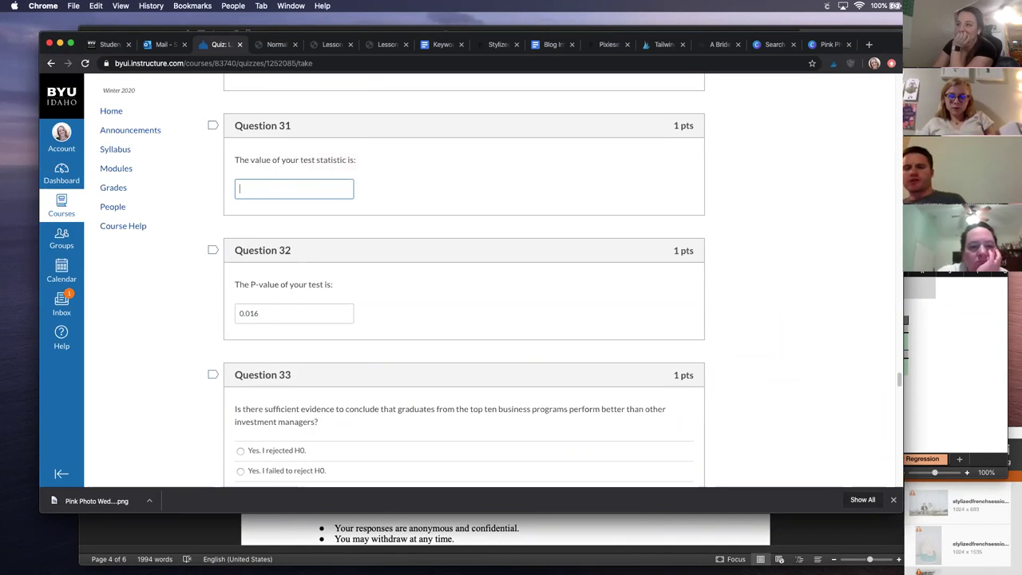
left_click(970, 336)
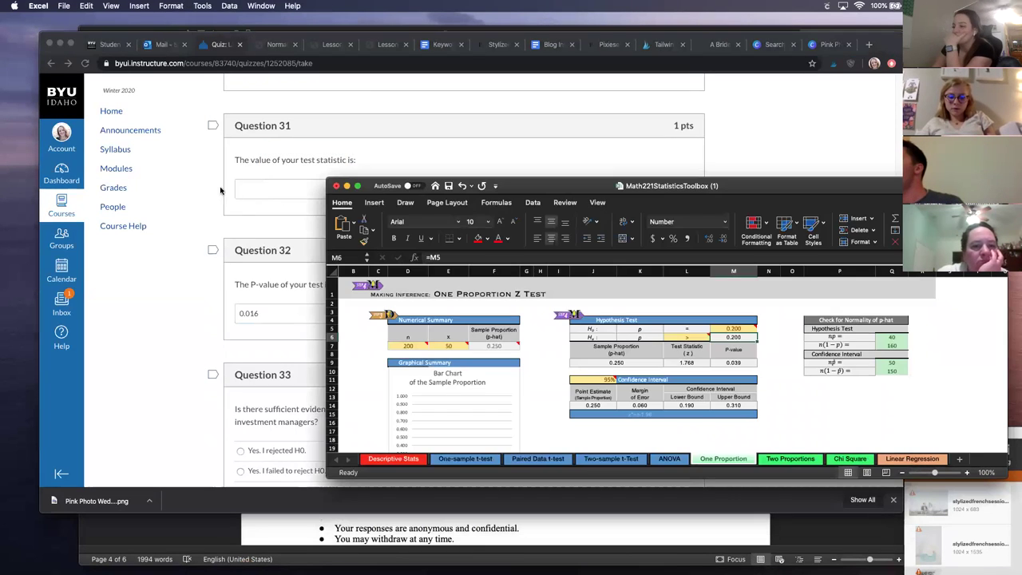
left_click(272, 189)
type("1.768")
- Check the P-value in the One Proportion sheet and change the Question 32 answer to 0.039
left_click(783, 311)
left_click(947, 344)
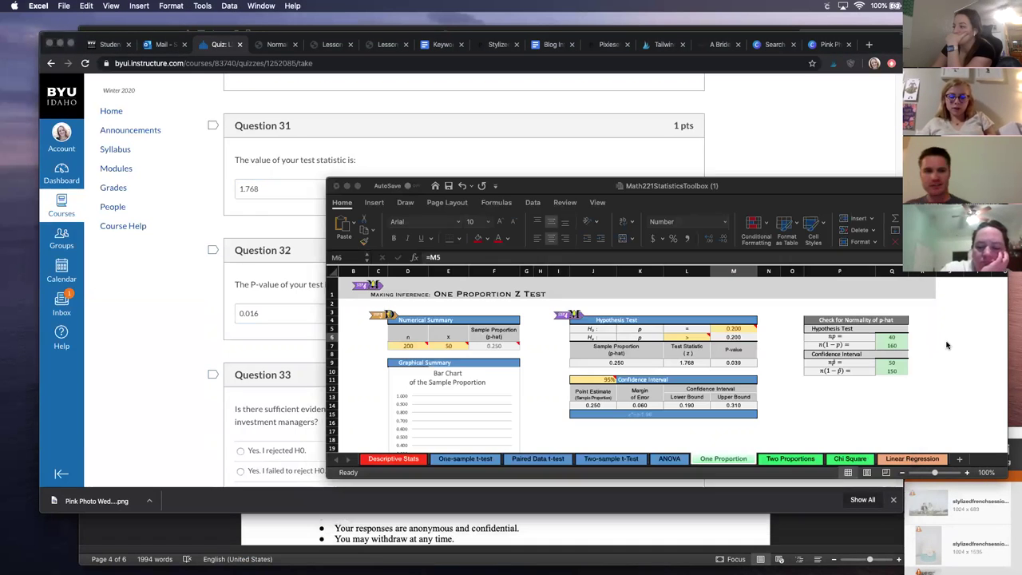
left_click(277, 313)
left_click(277, 313)
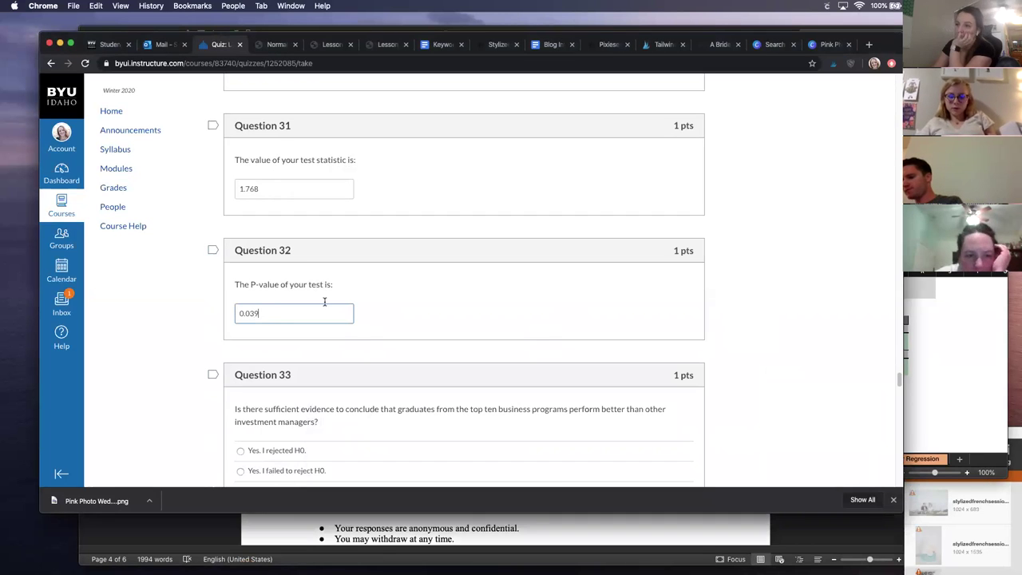
left_click(959, 370)
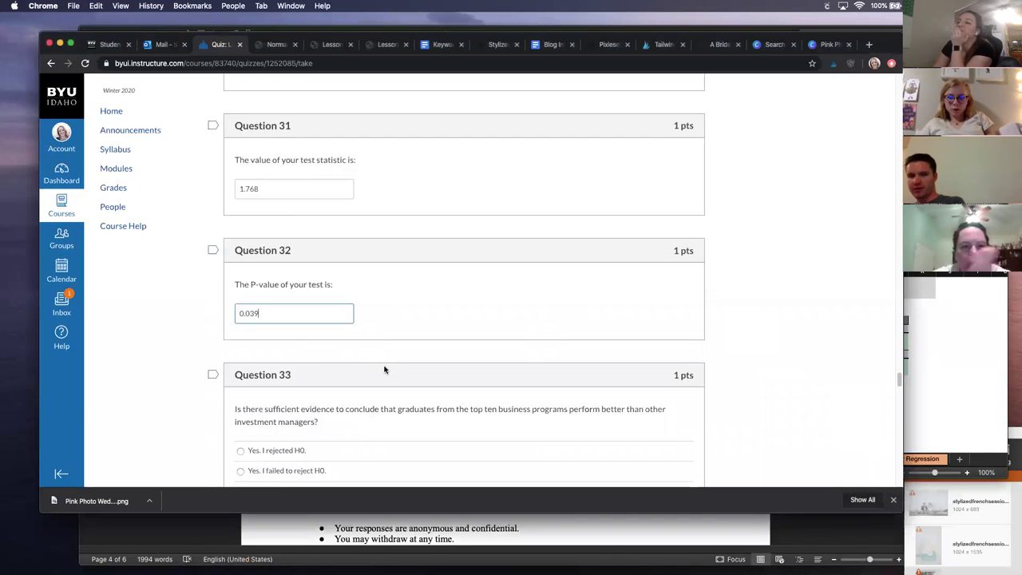
- Review the significance level and hypotheses above Question 29, and answer Question 33 with "Yes. I rejected H0."
scroll(385, 373, "up", 5)
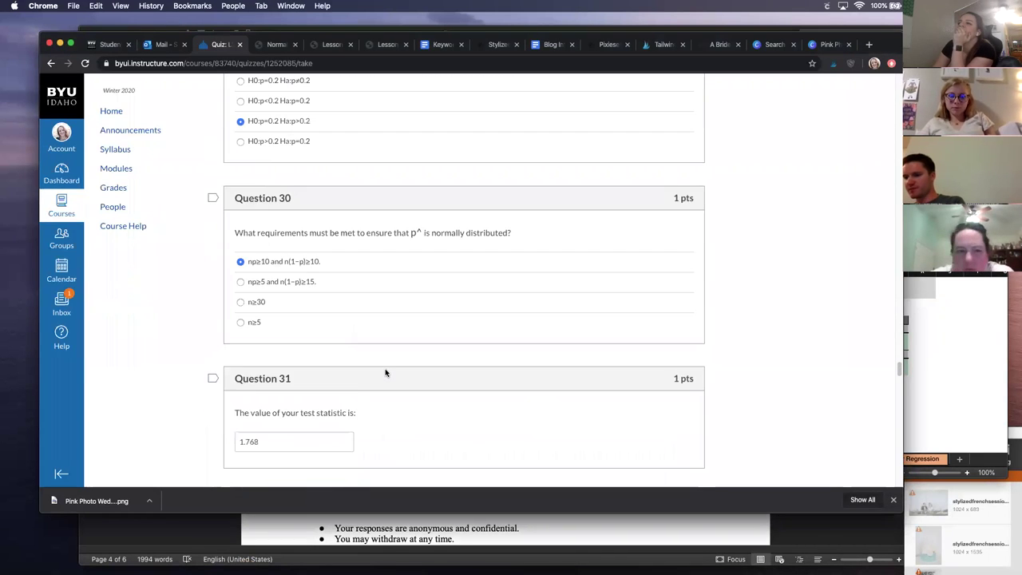
scroll(383, 373, "up", 4)
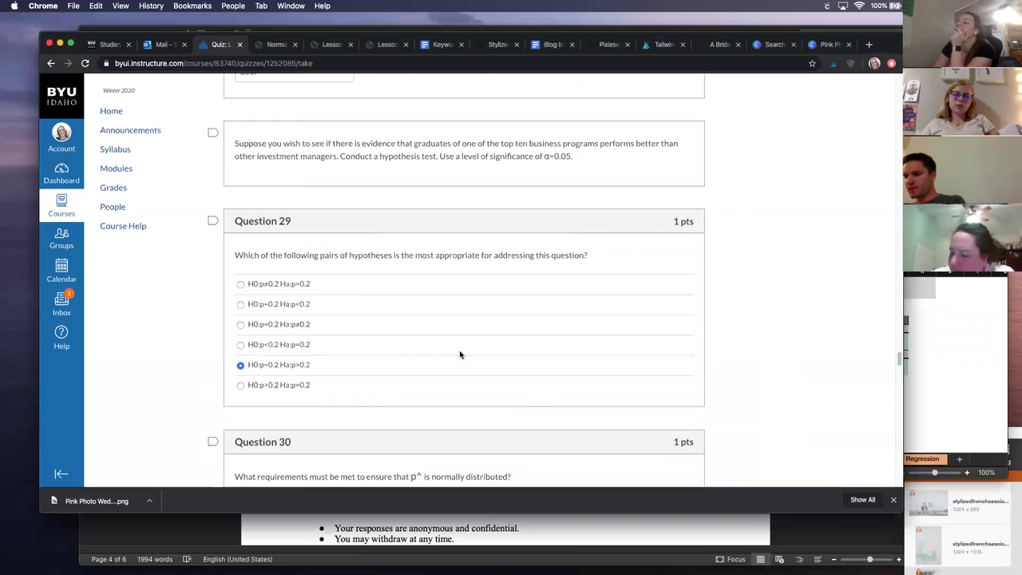
scroll(460, 355, "down", 5)
scroll(460, 354, "down", 5)
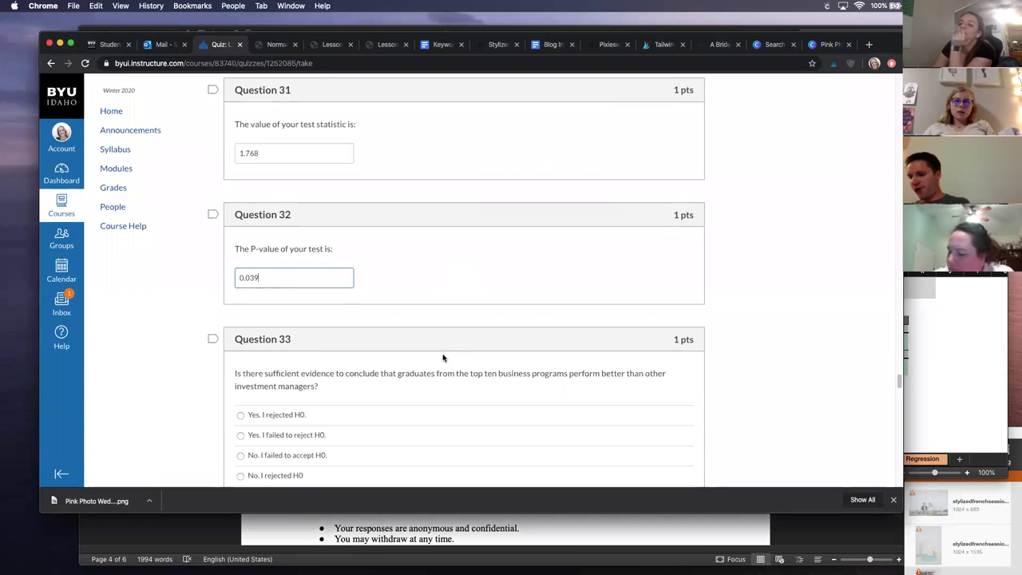
scroll(441, 357, "down", 3)
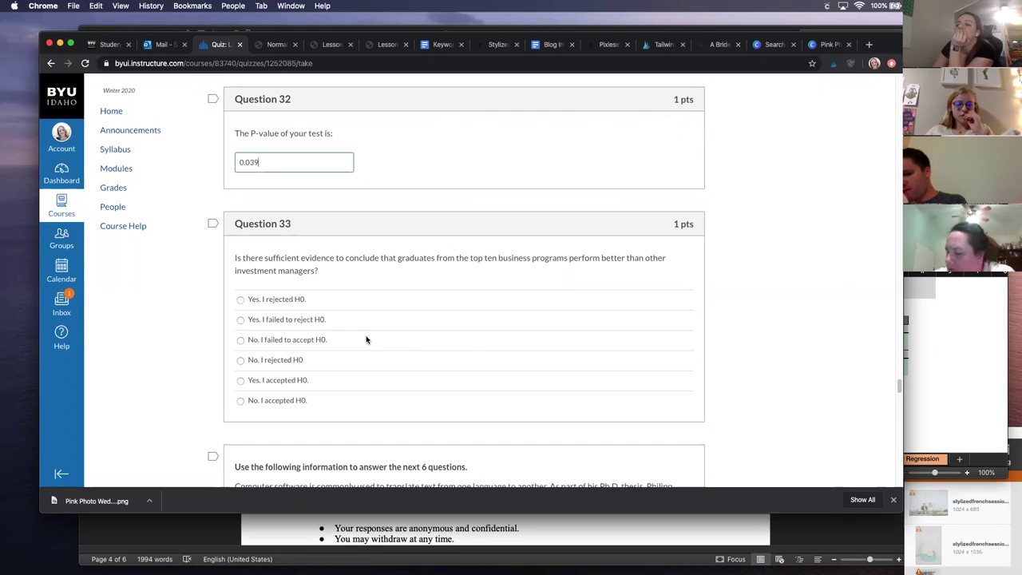
left_click(298, 307)
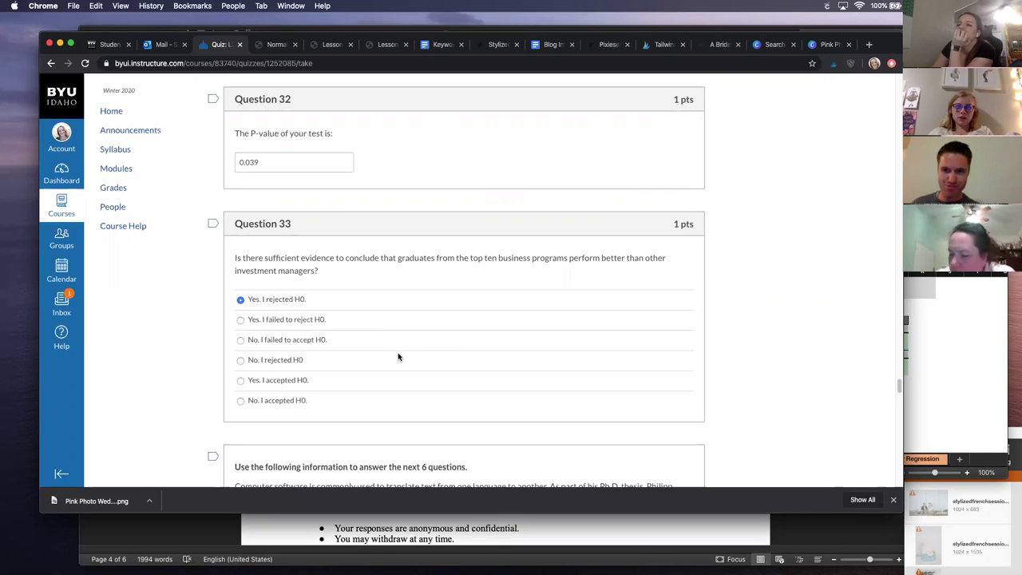
scroll(396, 357, "down", 3)
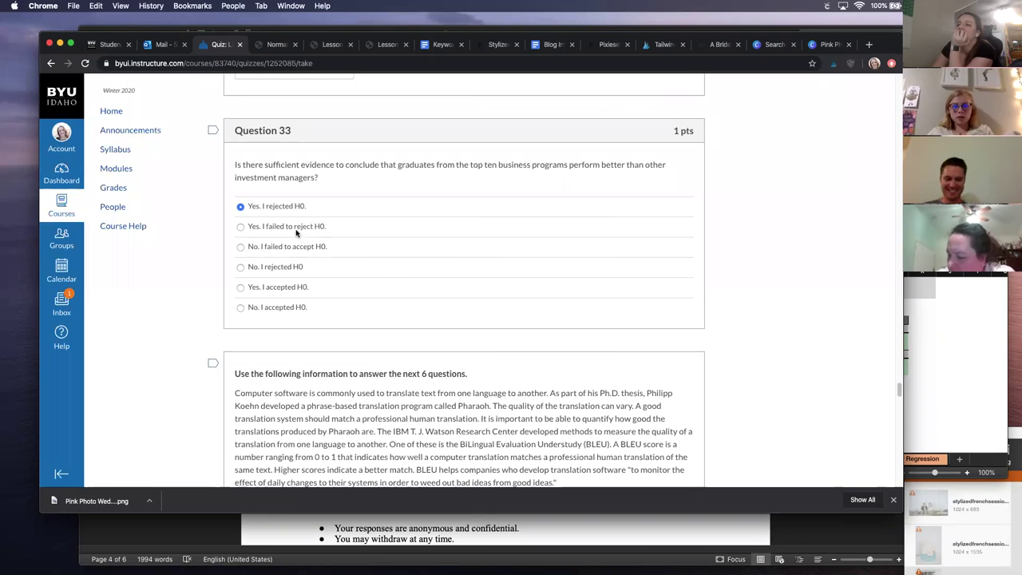
triple_click(296, 200)
left_click(349, 201)
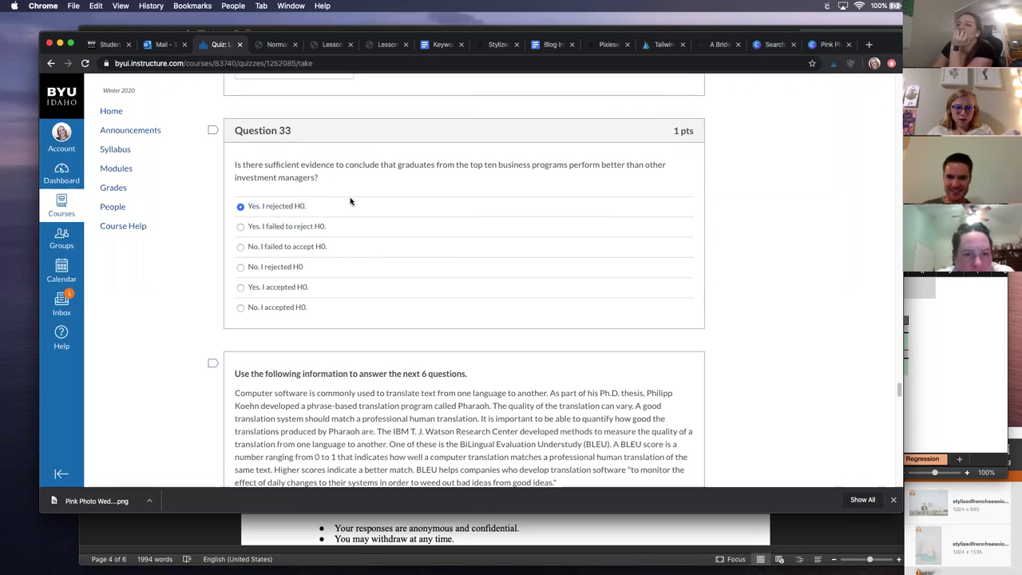
- Read the translation software scenario before Question 34, download its BLEU-Scores.xlsx data file and open it in Excel
scroll(416, 310, "down", 3)
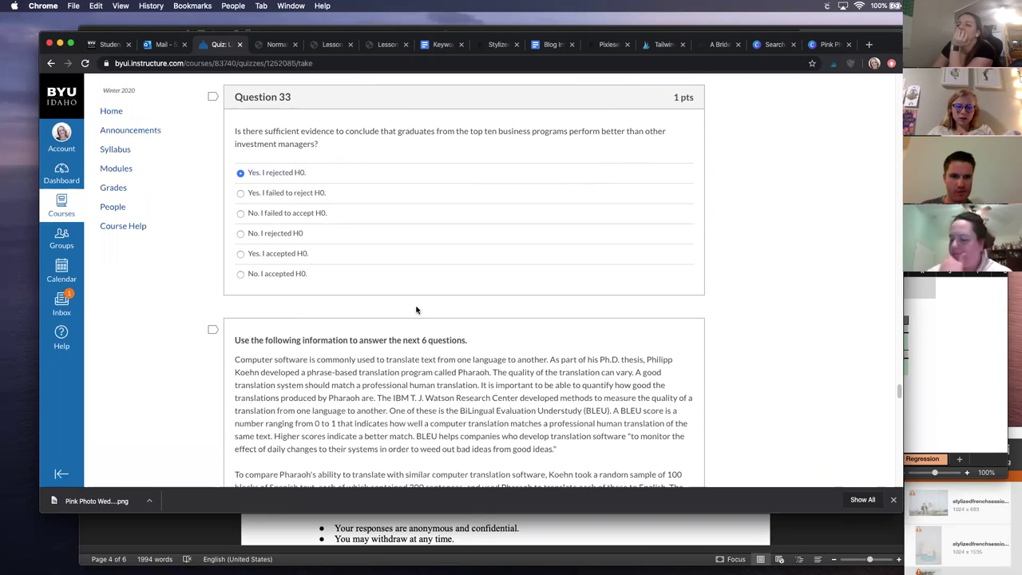
scroll(415, 306, "down", 5)
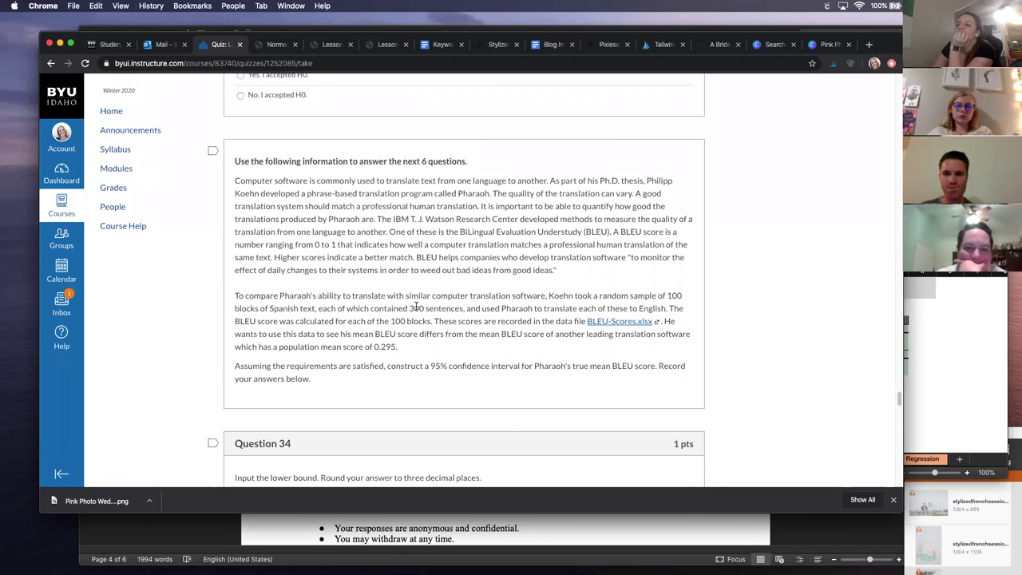
scroll(415, 305, "down", 1)
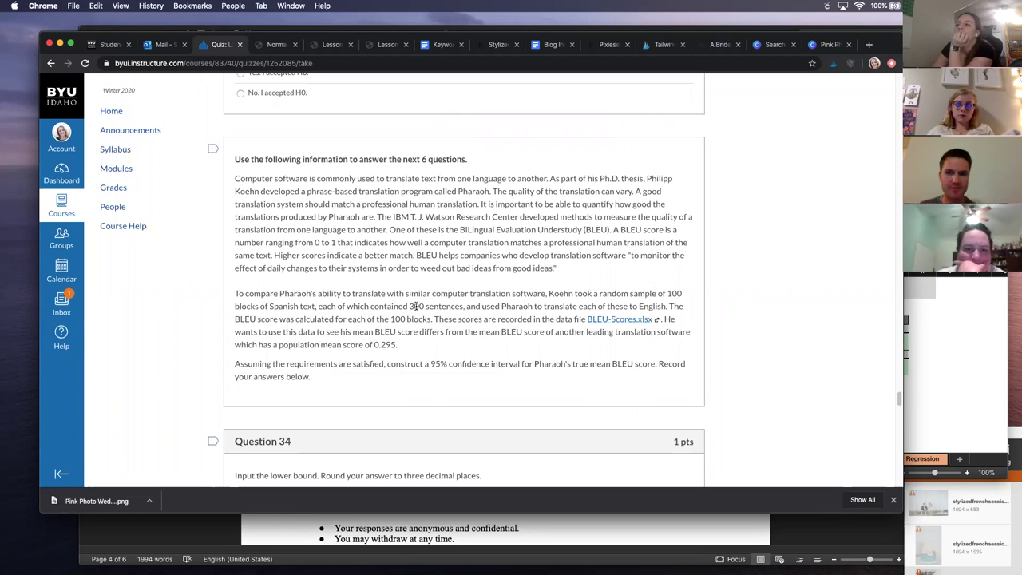
scroll(415, 306, "down", 2)
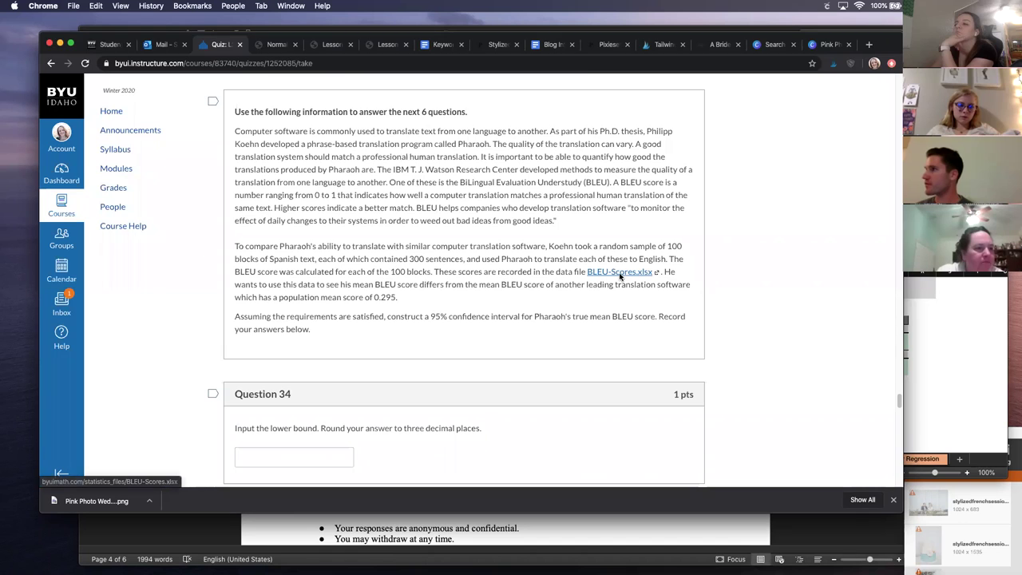
left_click(620, 276)
left_click(529, 134)
right_click(612, 275)
left_click(629, 276)
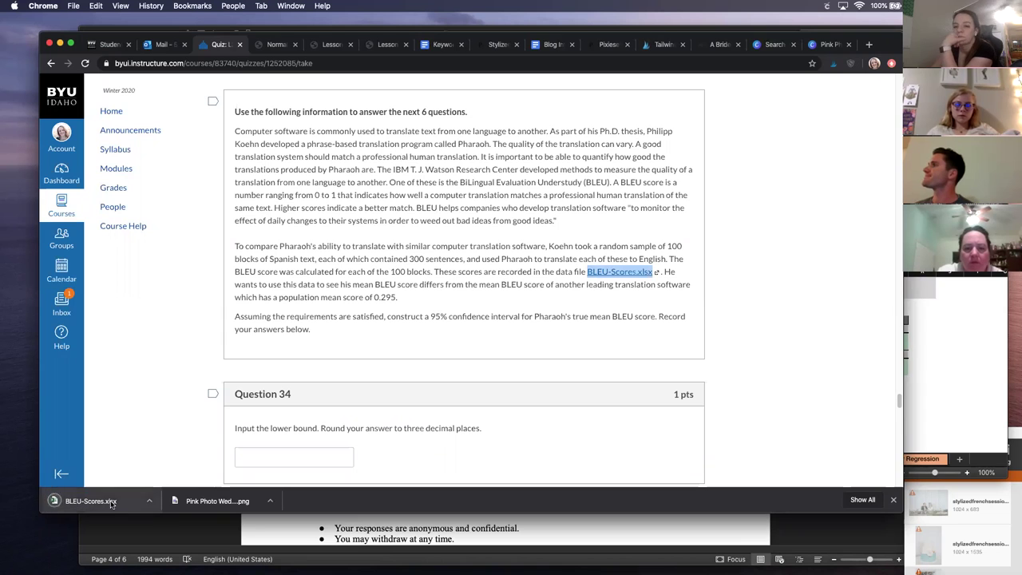
left_click(90, 500)
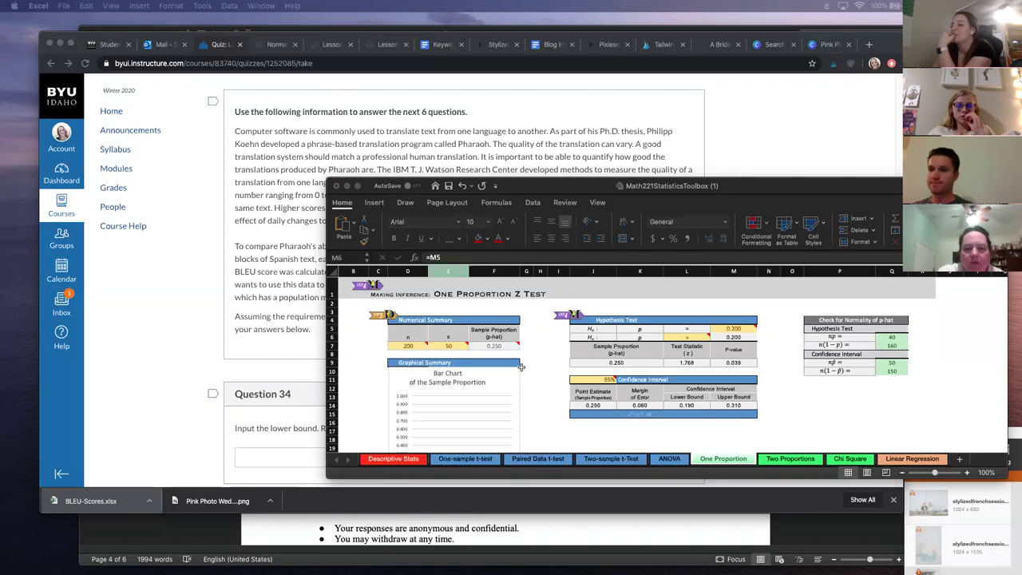
- Copy the BLEU scores and paste them into the Data column of the toolbox's One-sample t-test sheet, starting at A2
left_click(479, 463)
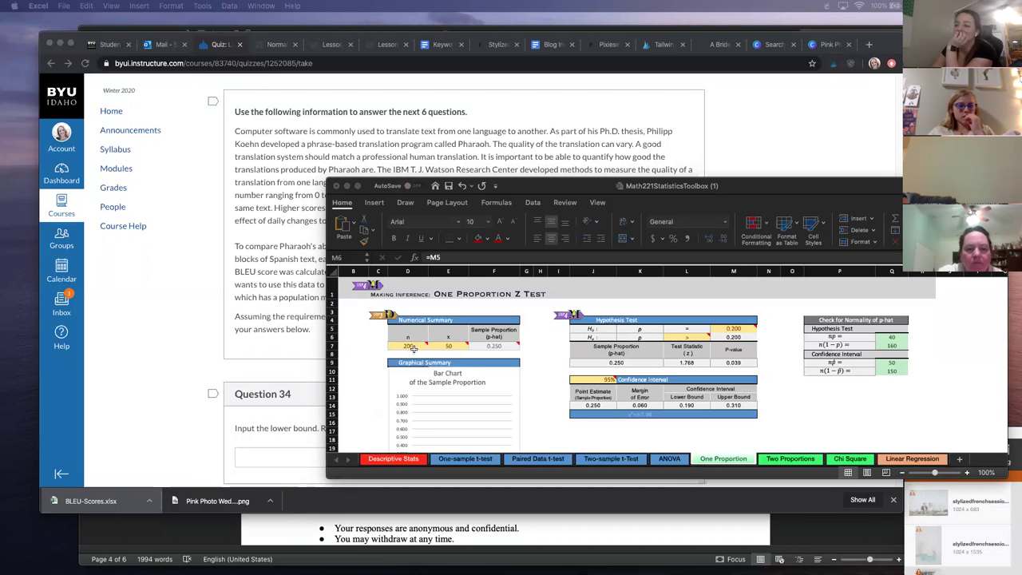
left_click(451, 463)
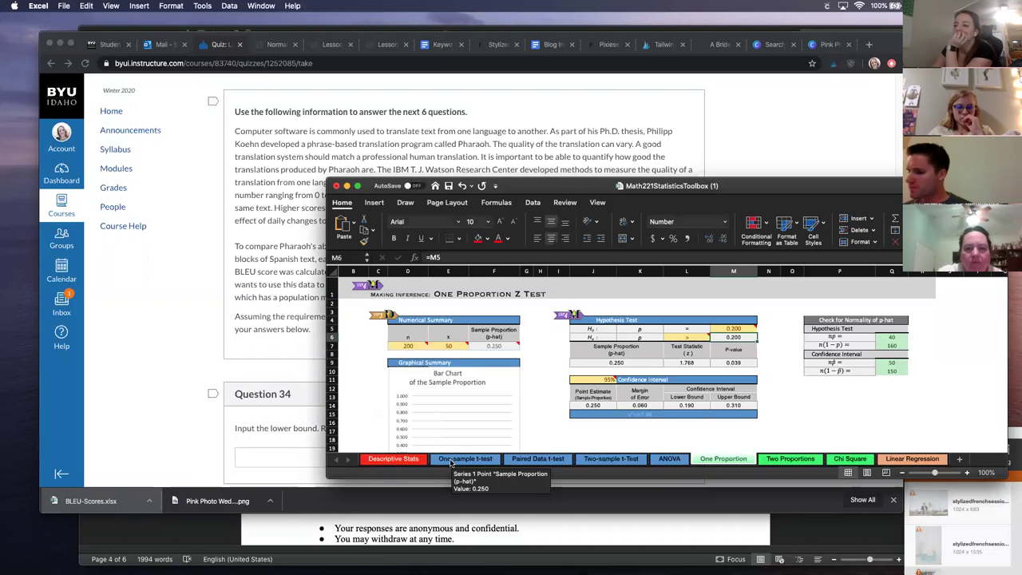
left_click(478, 460)
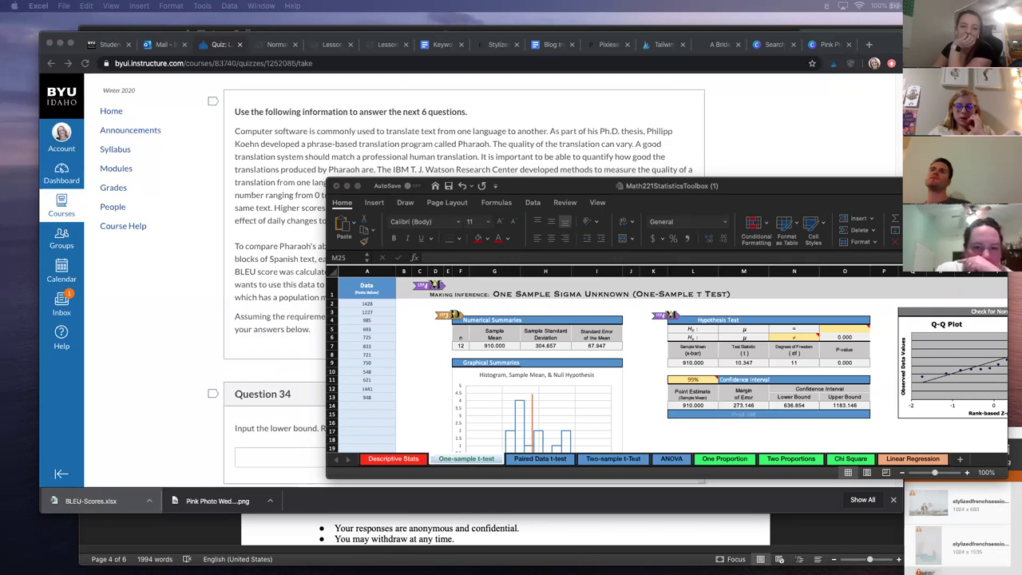
key("ctrl+c")
left_click(369, 301)
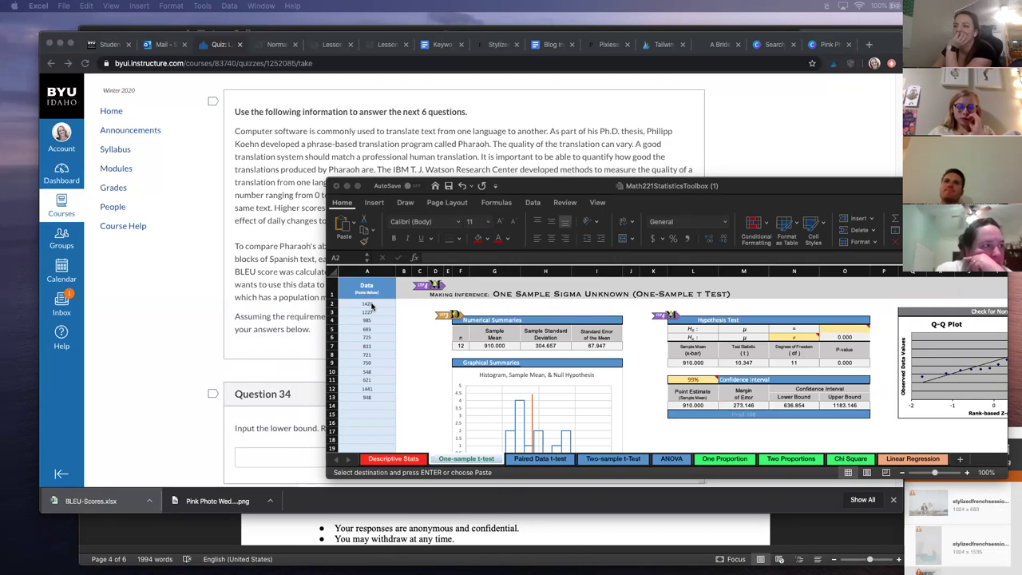
right_click(376, 304)
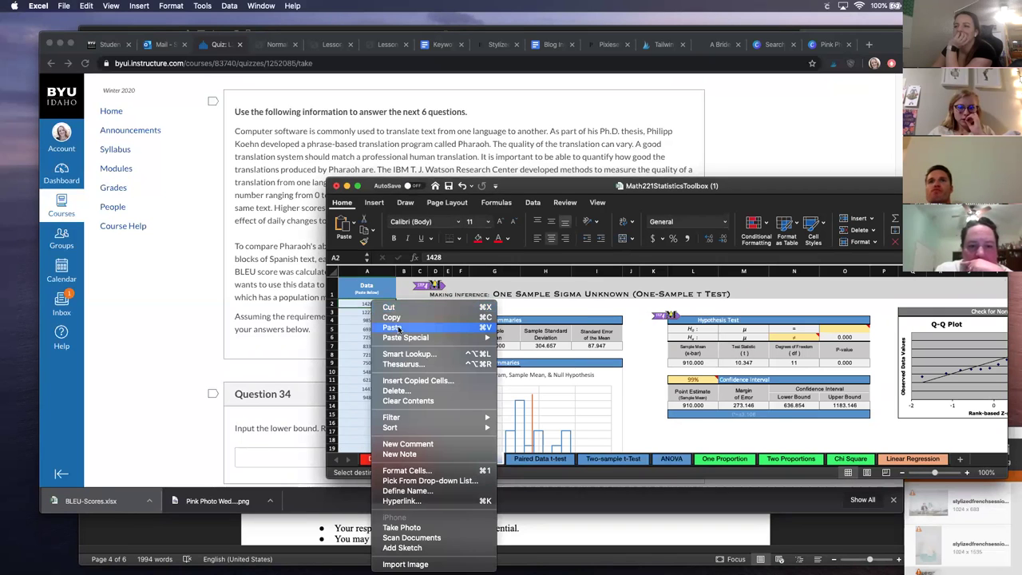
left_click(397, 328)
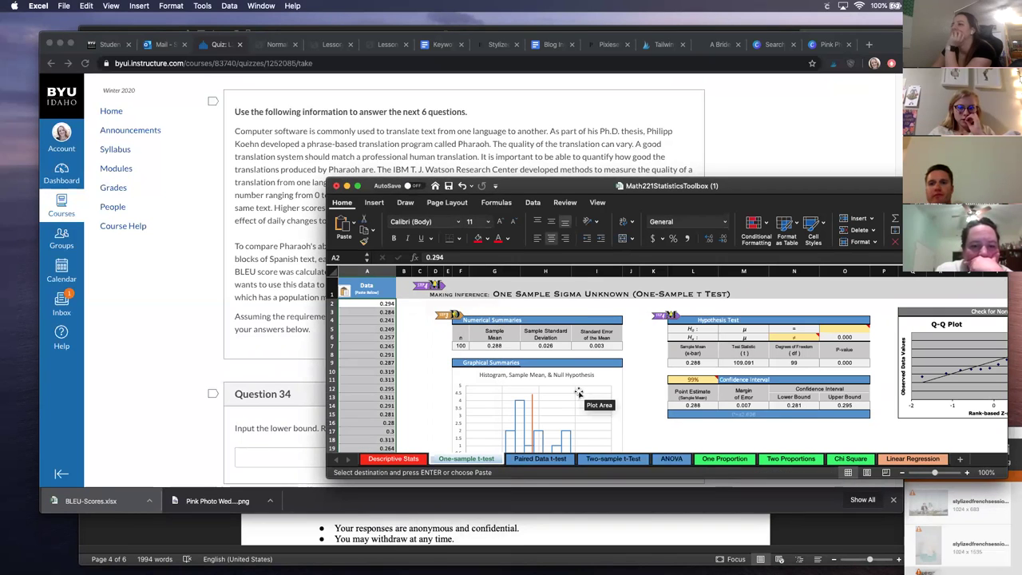
- Move the toolbox workbook window lower so the Question 34 scenario and the t-test results can be read together
left_click_drag(601, 188, 616, 389)
left_click(583, 348)
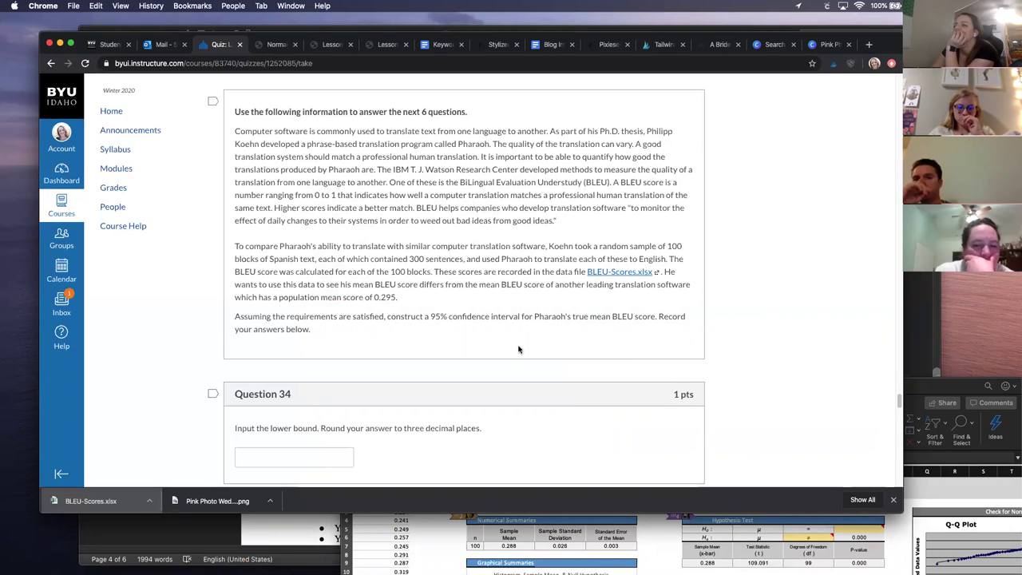
left_click(897, 385)
left_click_drag(896, 385, 860, 356)
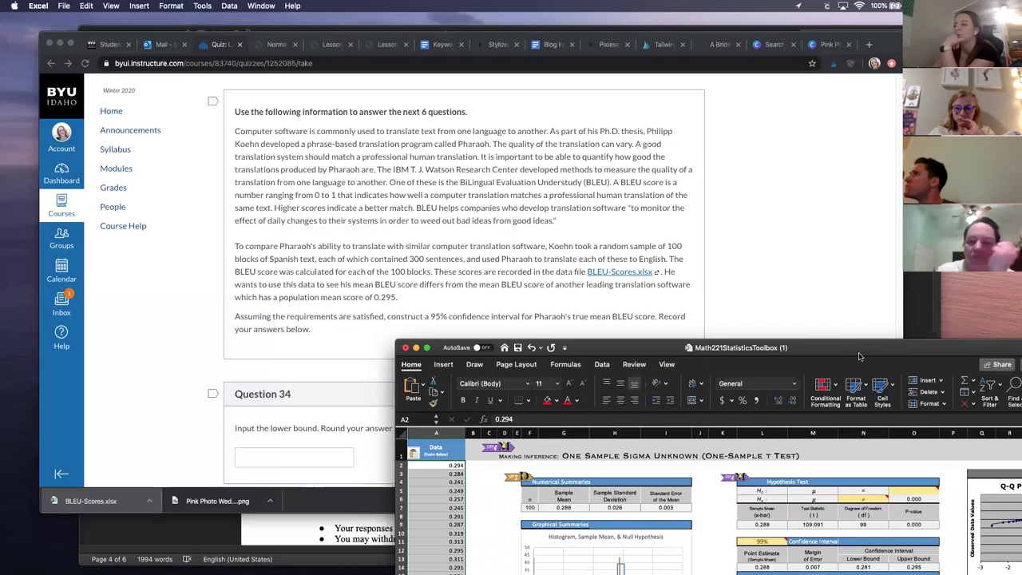
- Set the null hypothesis mean to 0.295 in the toolbox's One-sample t-test sheet
left_click_drag(860, 356, 737, 205)
left_click(845, 326)
type("0.295")
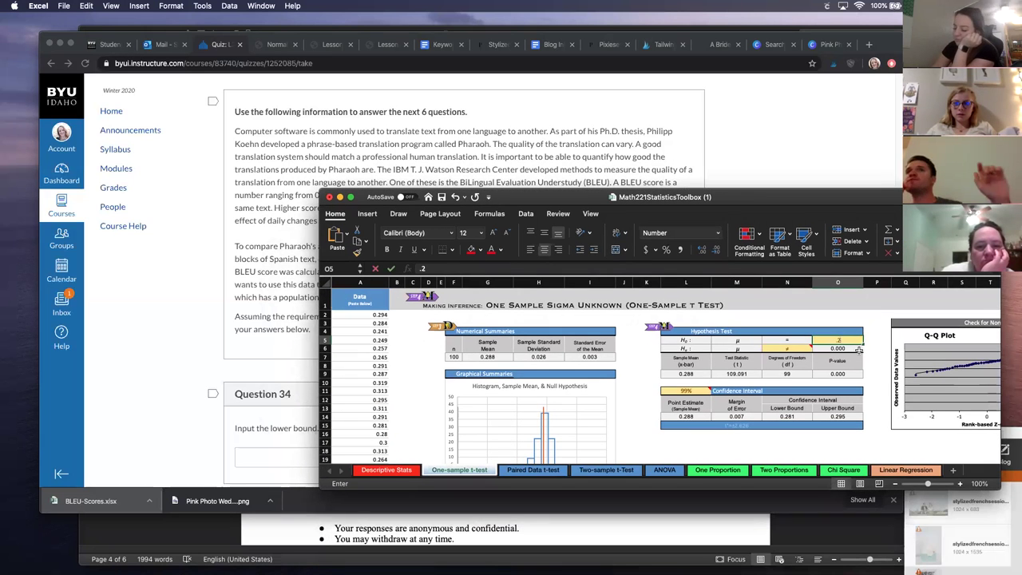
left_click(874, 408)
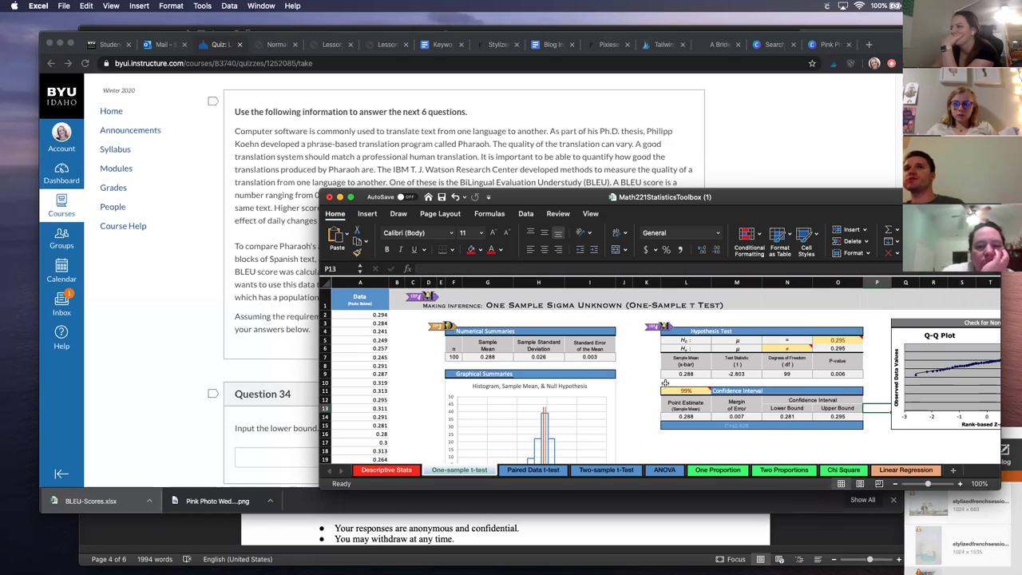
- Place the toolbox window beside Questions 34 and 35 and enter 0.281 as the lower bound in Question 34
left_click_drag(586, 193, 653, 375)
scroll(573, 307, "down", 5)
left_click_drag(716, 378, 697, 192)
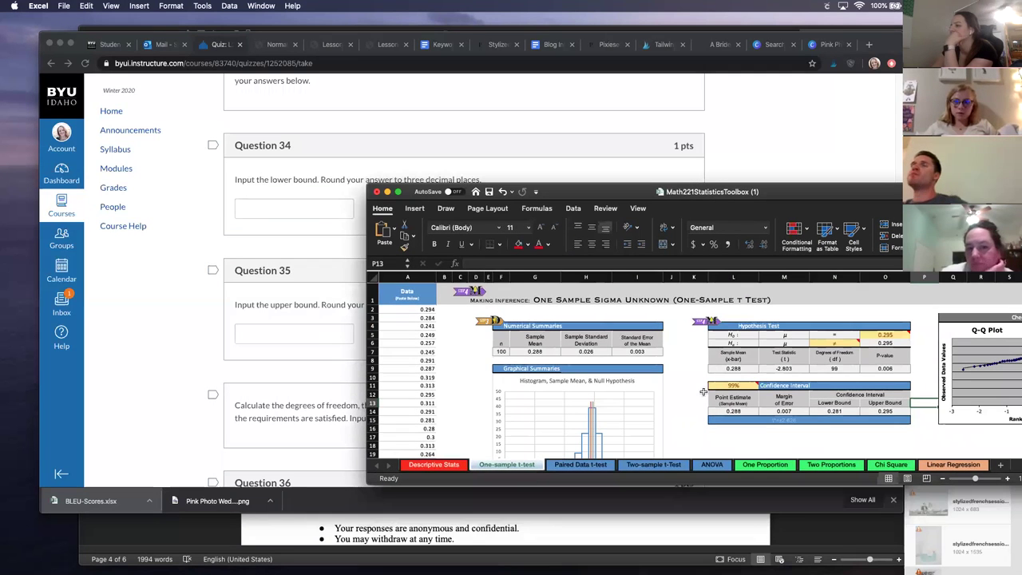
left_click(328, 210)
type(".281")
left_click(308, 333)
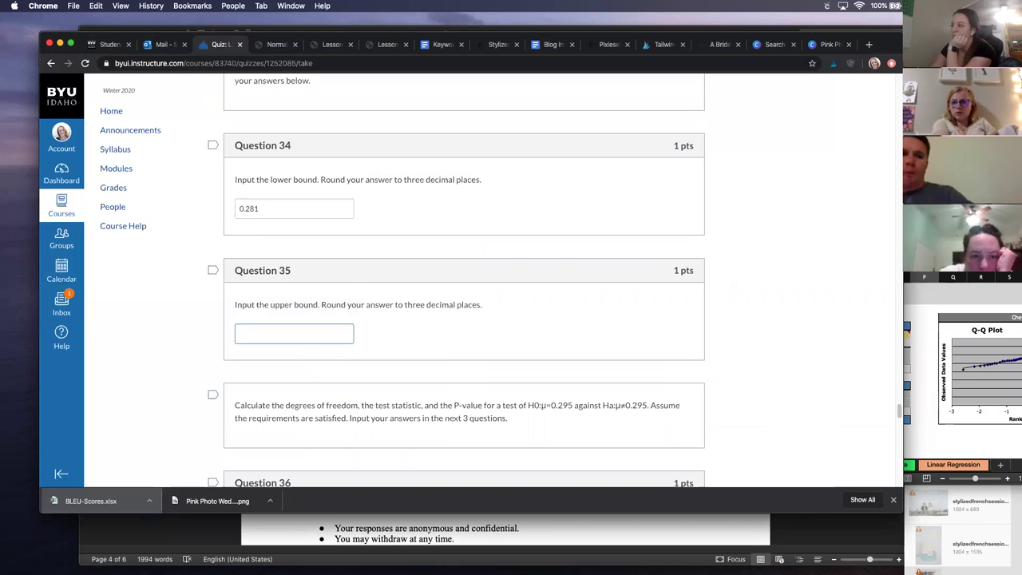
- Check the confidence level required above Question 34 and set the t-test sheet's confidence level to 95%
key("super+Tab")
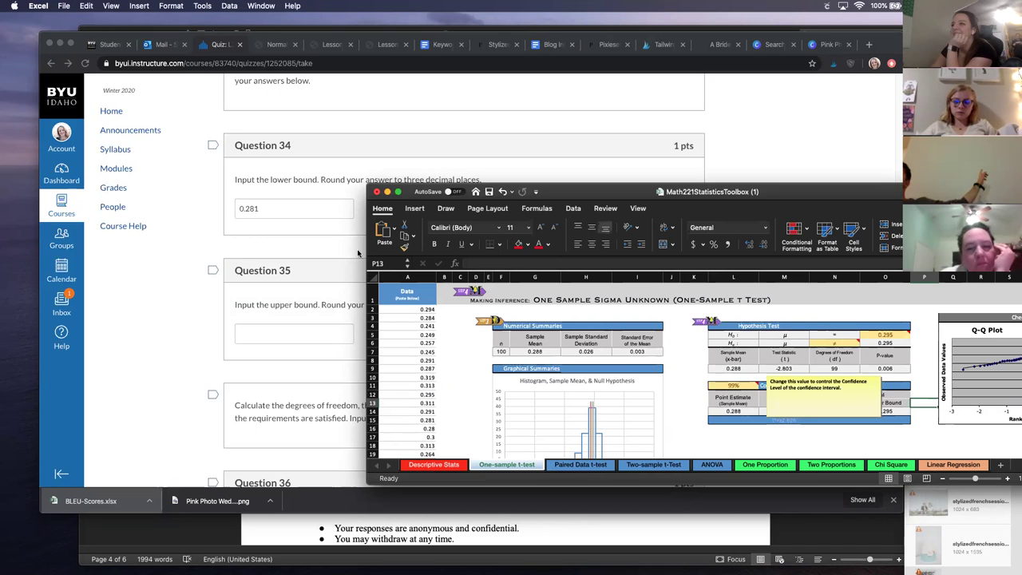
scroll(351, 271, "up", 3)
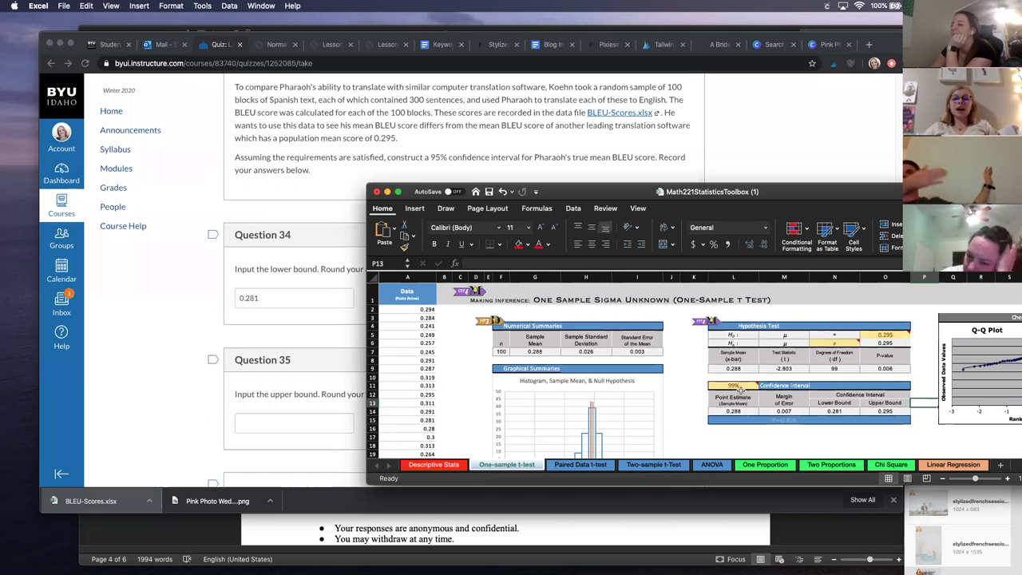
left_click(741, 390)
type("95")
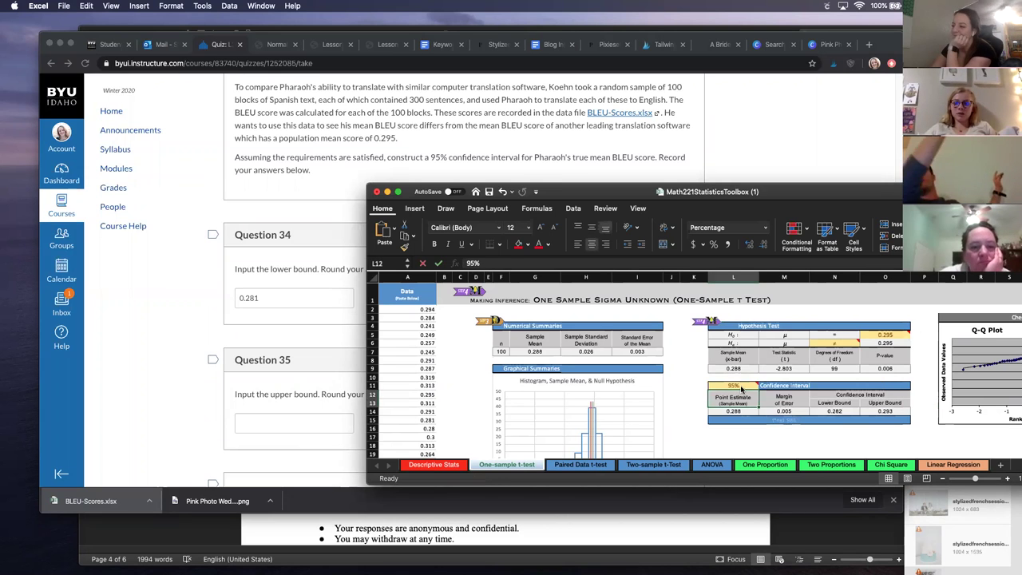
key("Return")
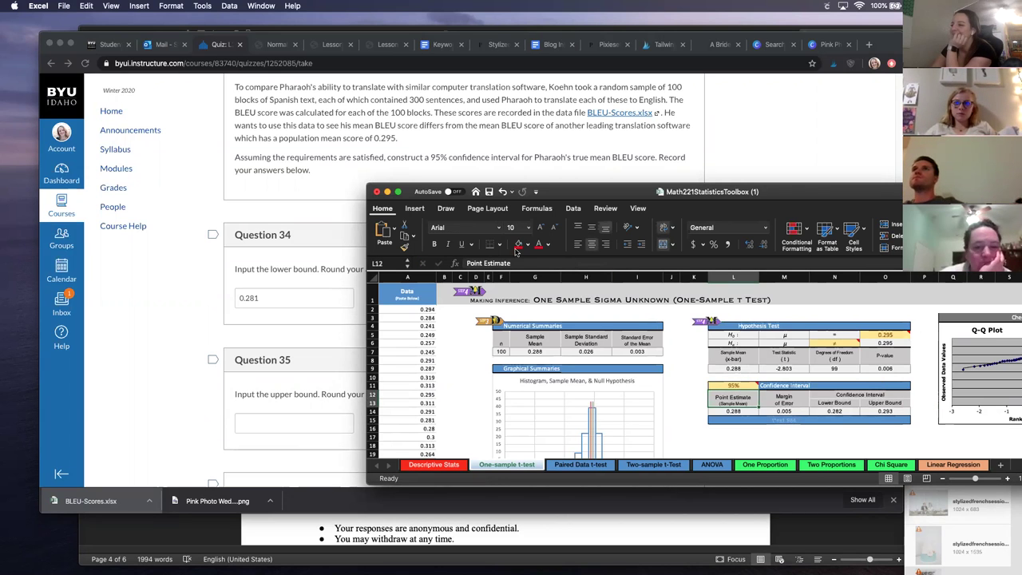
- Change the lower bound in Question 34 to 0.282 and answer Question 35 with 0.293 as the upper bound
left_click(292, 296)
double_click(292, 296)
type(".282")
left_click(572, 353)
key("super+Tab")
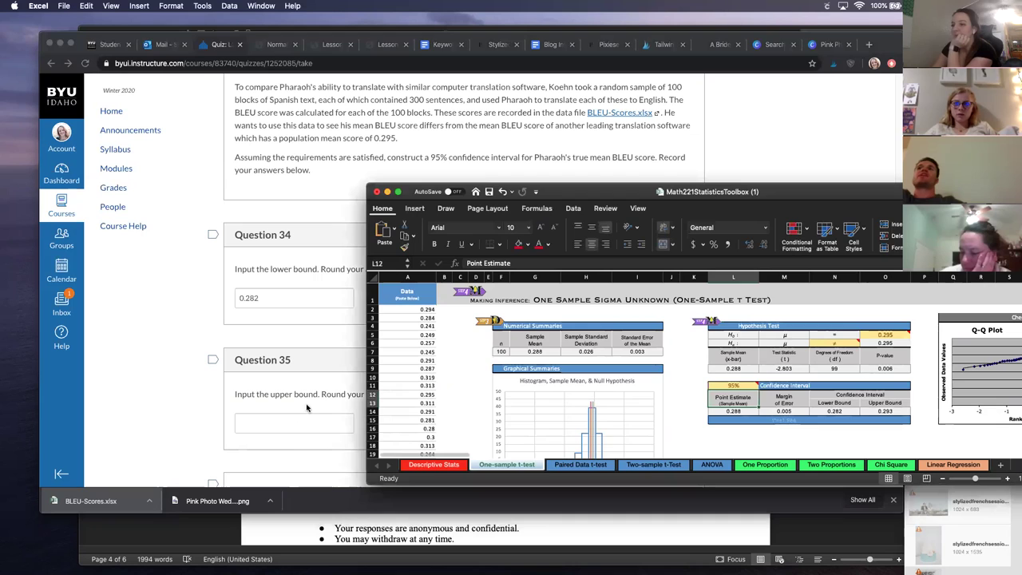
key("super+Tab")
left_click(300, 424)
type(".293")
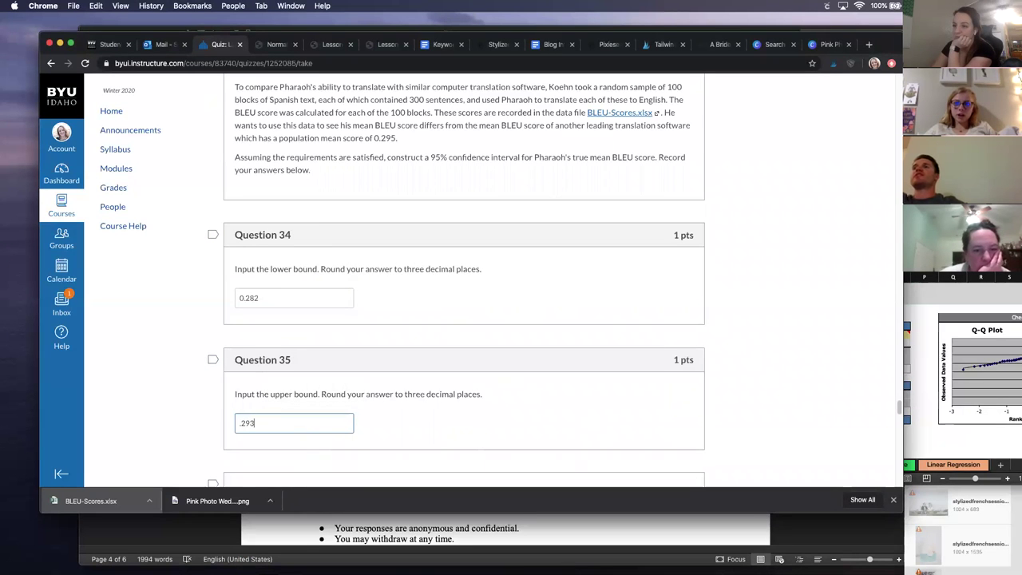
- Look up the degrees of freedom in the t-test results and answer Question 36 with 99
scroll(355, 414, "down", 5)
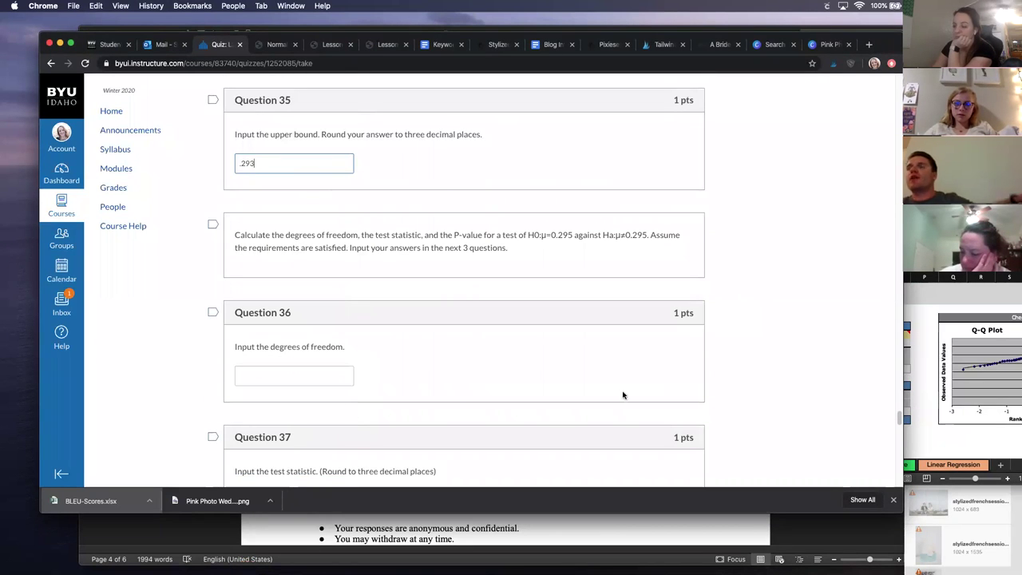
left_click(928, 435)
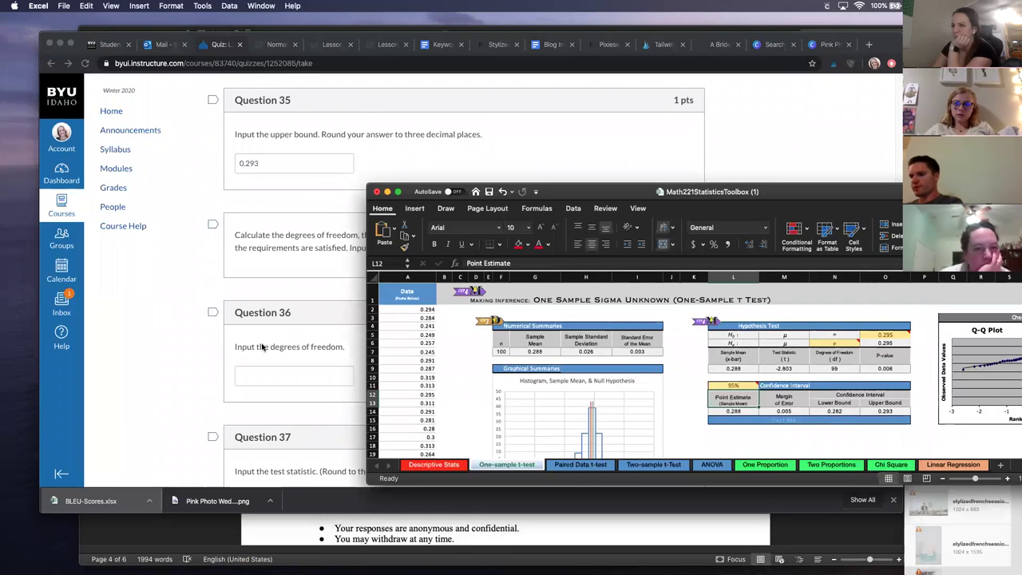
left_click(287, 374)
type("99")
left_click(574, 369)
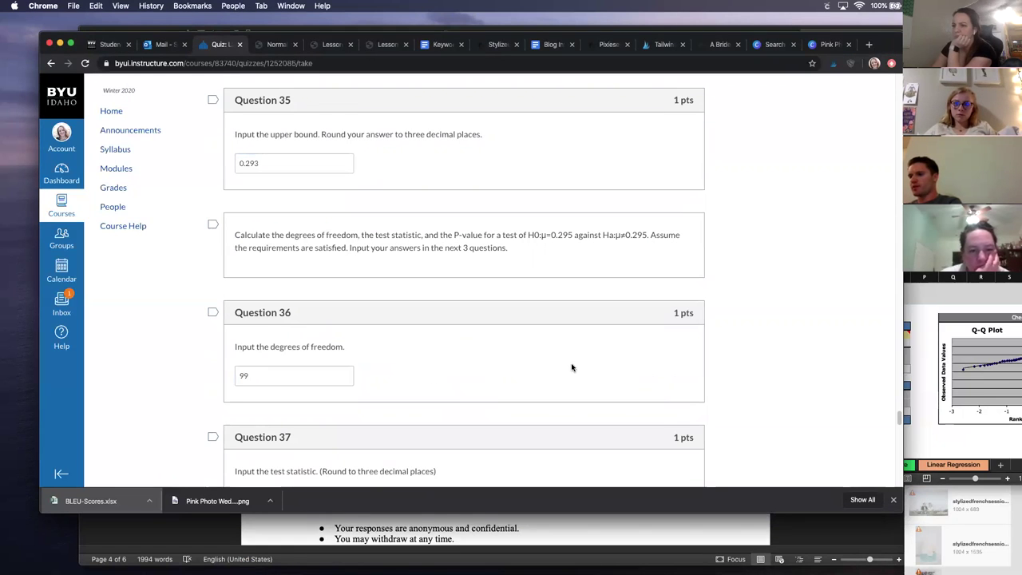
- Look up the test statistic in the t-test results and answer Question 37 with -2.803
scroll(574, 365, "down", 2)
left_click(938, 444)
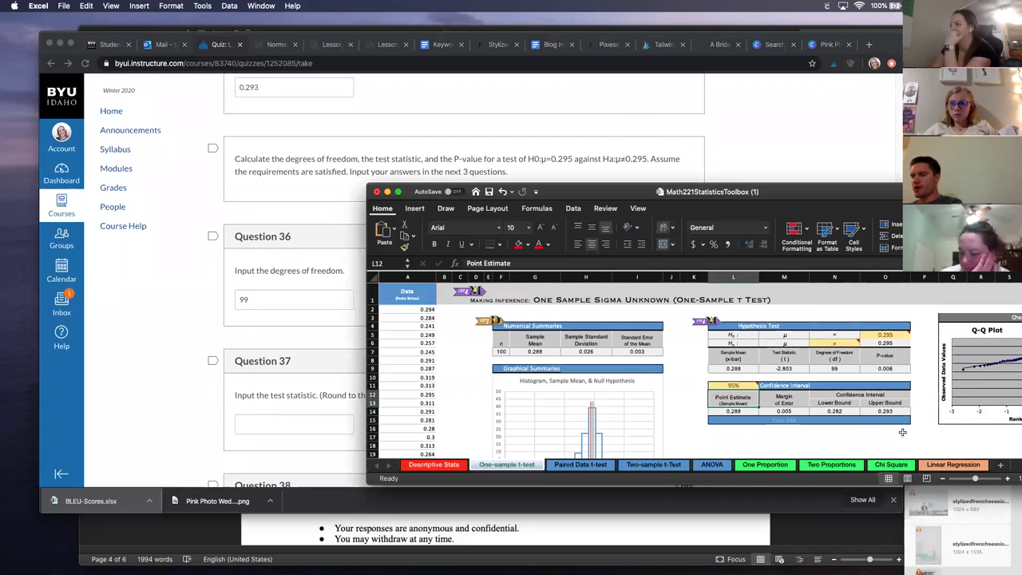
left_click(288, 421)
type("-2.")
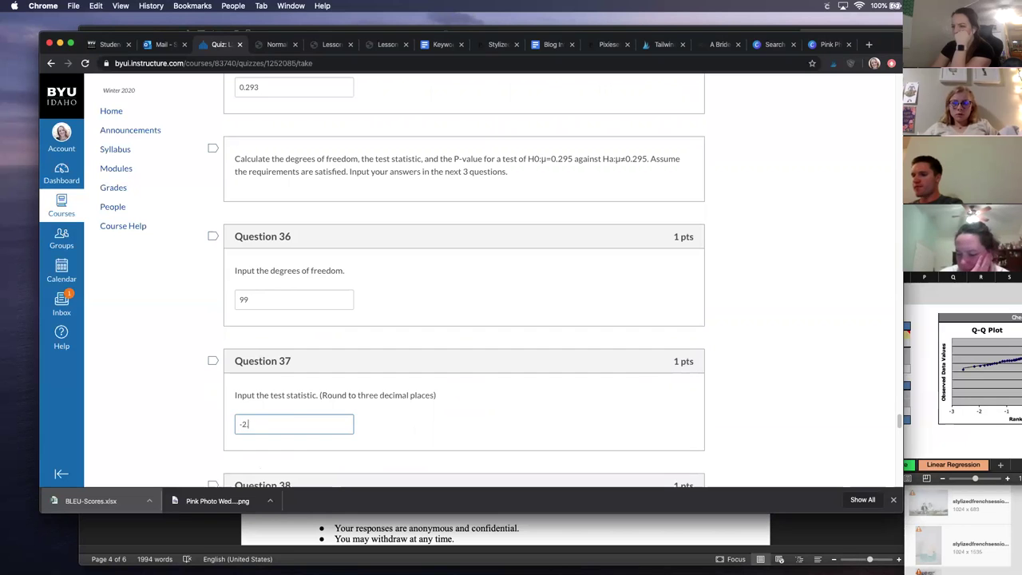
left_click(915, 436)
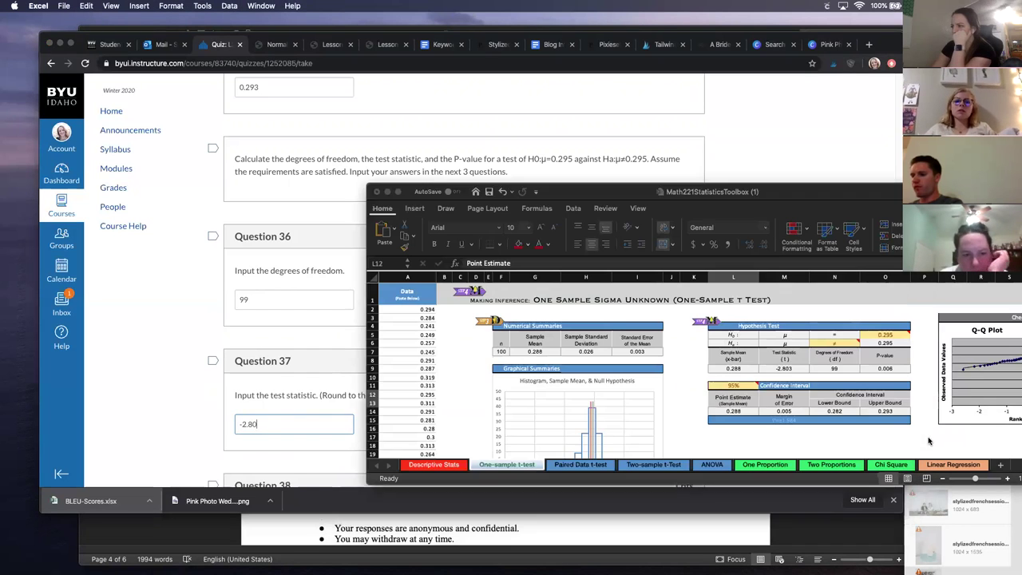
left_click(284, 425)
type("0")
left_click(316, 402)
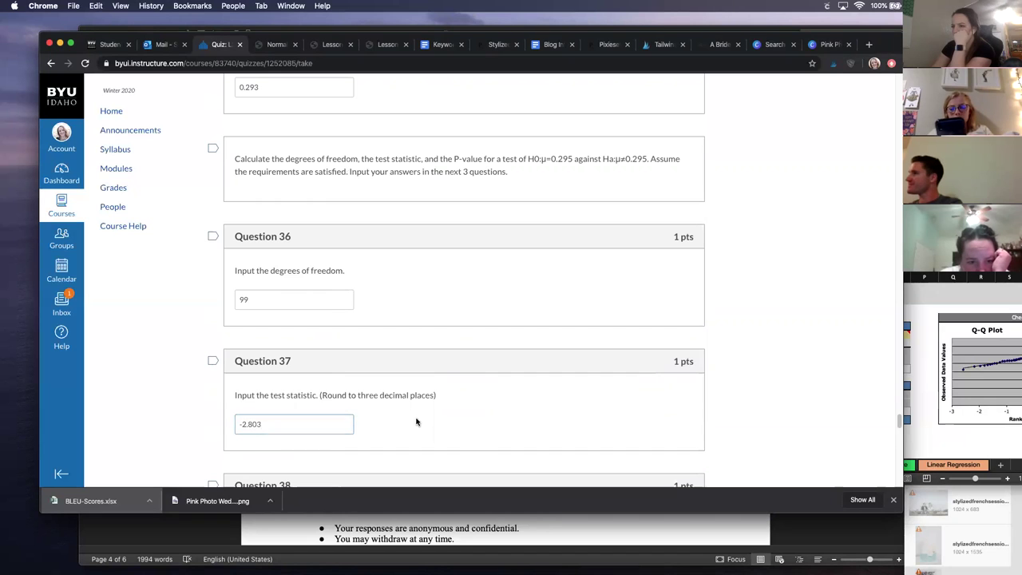
- Look up the P-value in the t-test results and answer Question 38 with 0.006
scroll(316, 403, "down", 4)
left_click(316, 402)
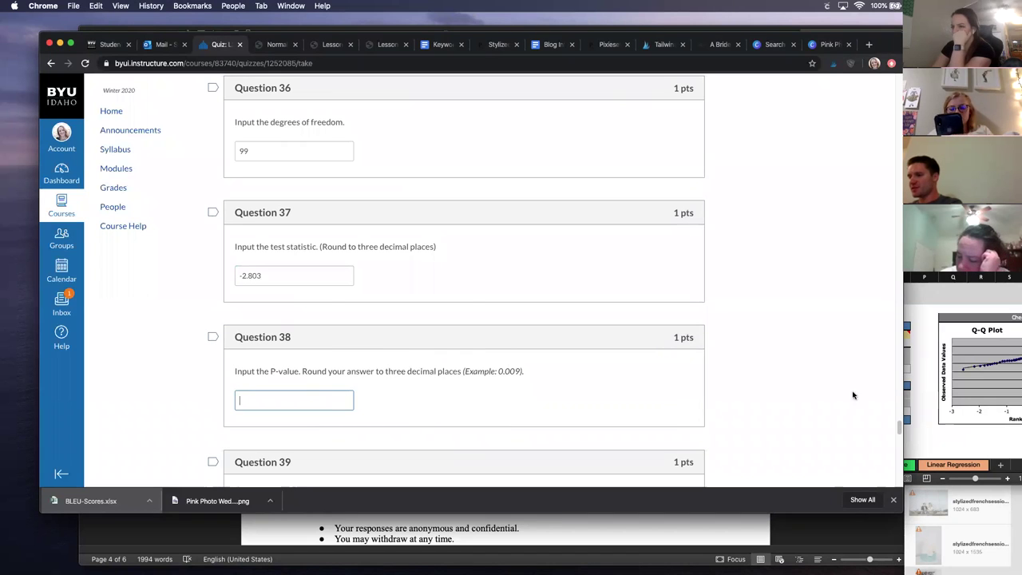
left_click(931, 423)
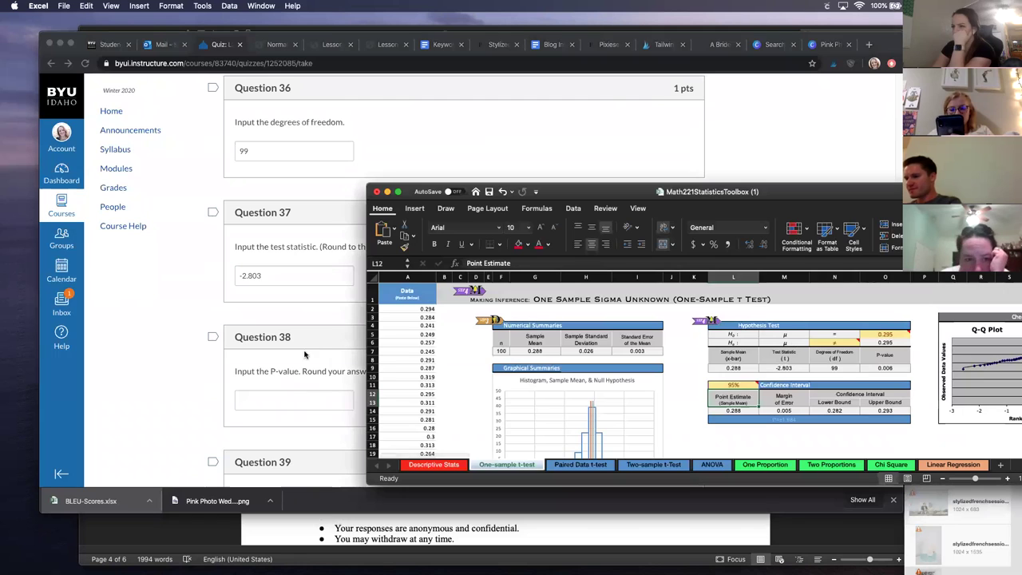
left_click(287, 399)
type(".006+")
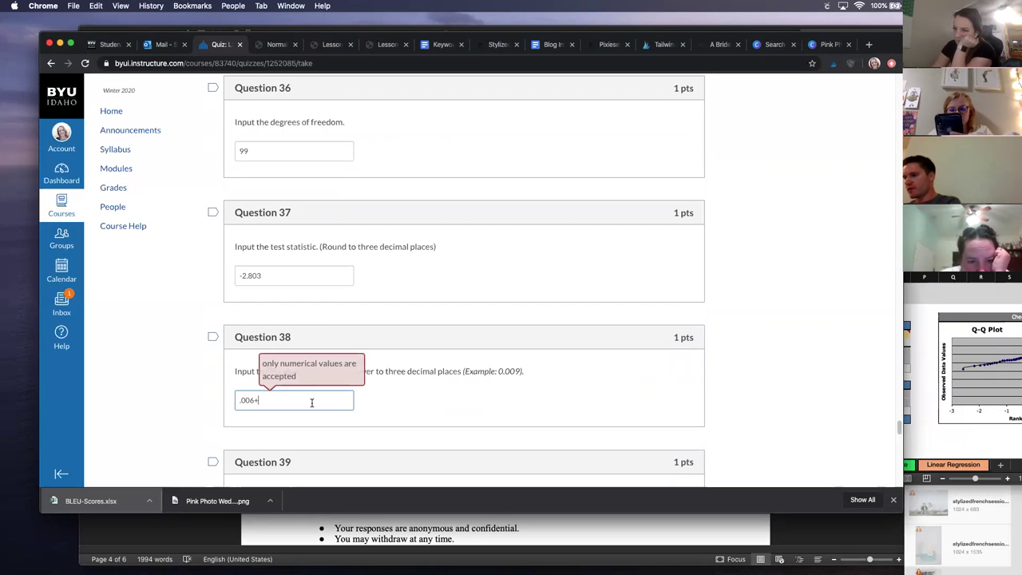
key("BackSpace")
left_click(355, 413)
- Answer Question 39 with "We have sufficient evidence to say that the true mean is different than 0.295."
scroll(351, 409, "down", 3)
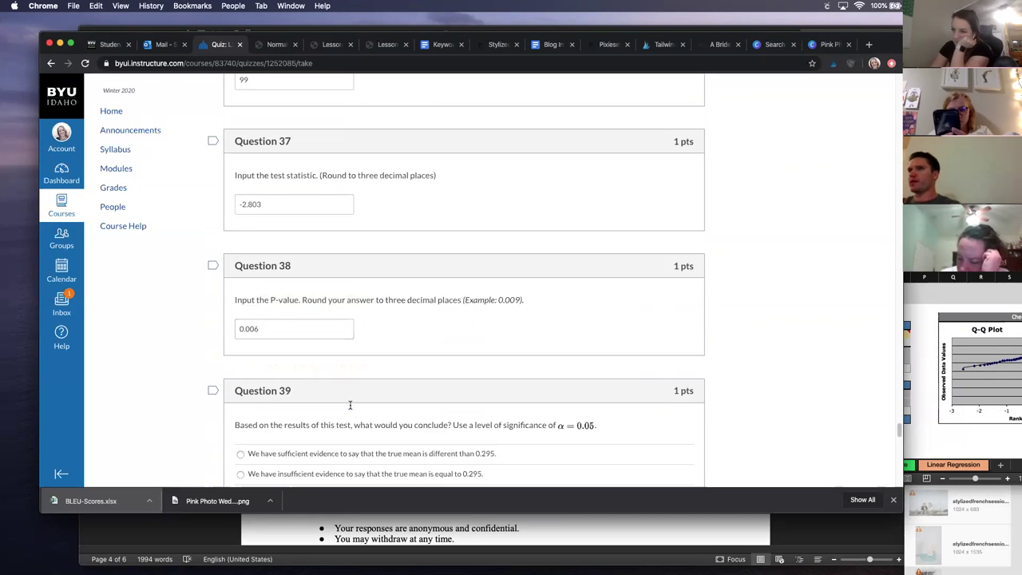
scroll(350, 407, "down", 5)
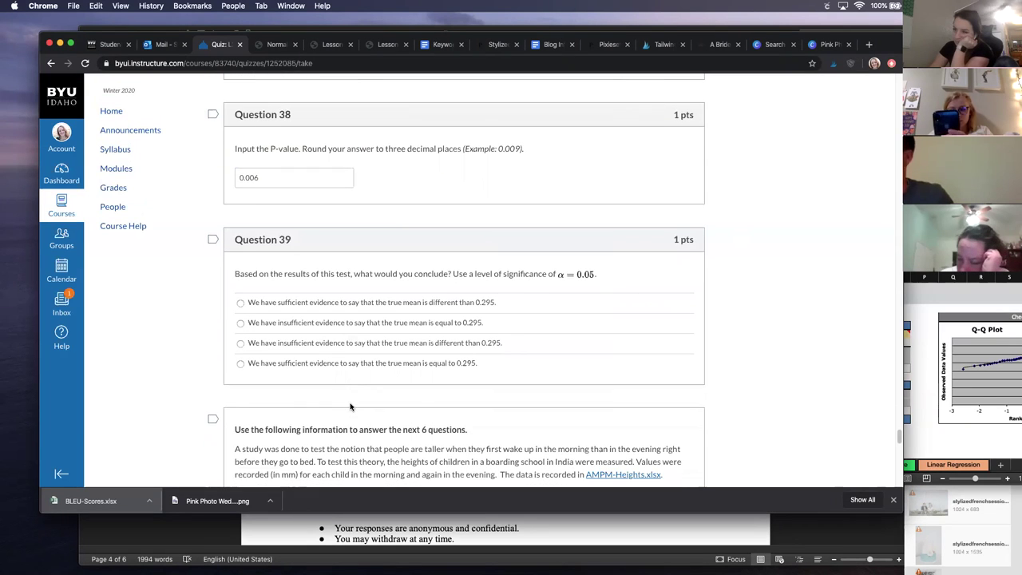
scroll(349, 407, "down", 5)
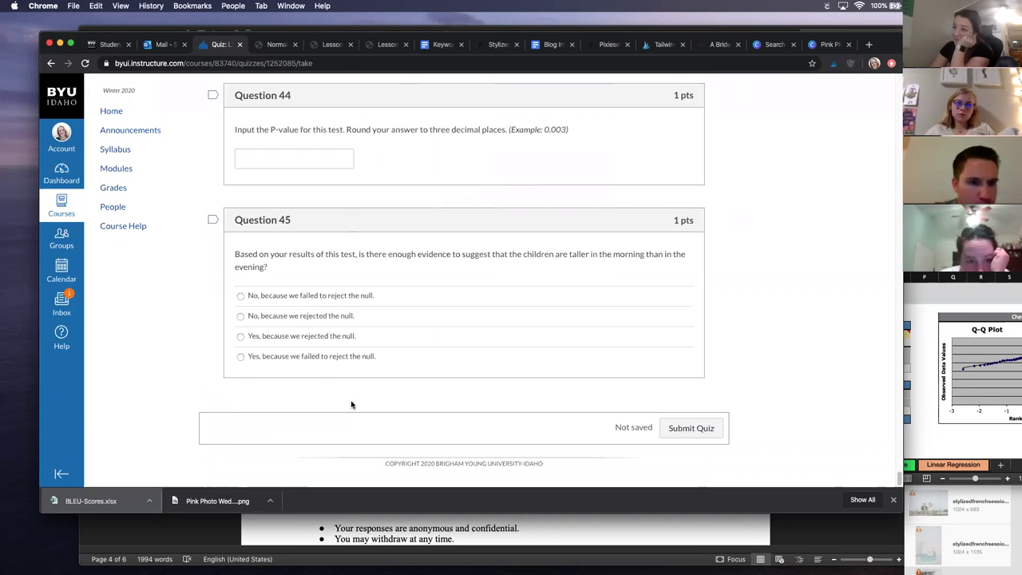
scroll(351, 404, "up", 5)
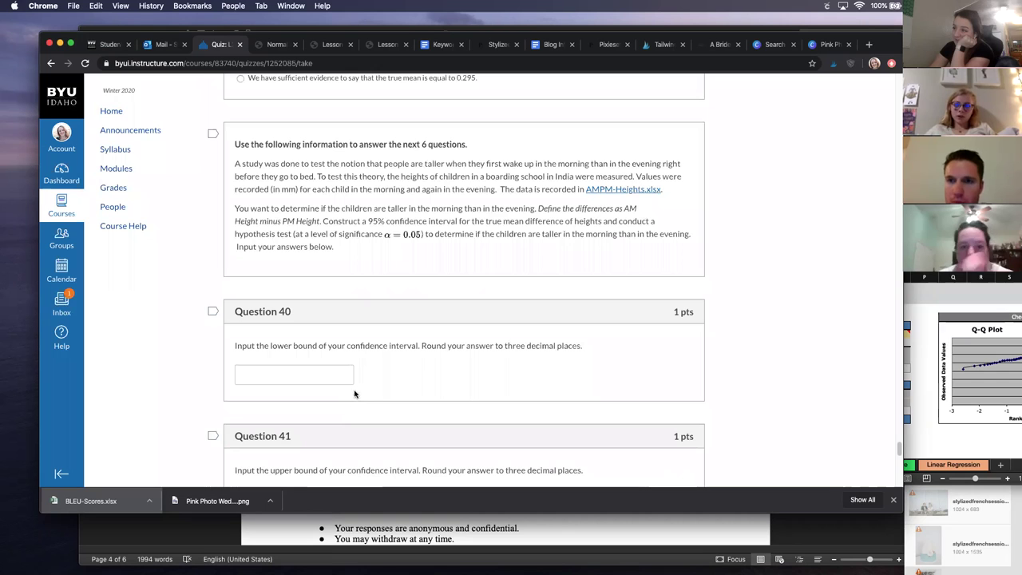
scroll(419, 354, "up", 2)
scroll(419, 354, "up", 3)
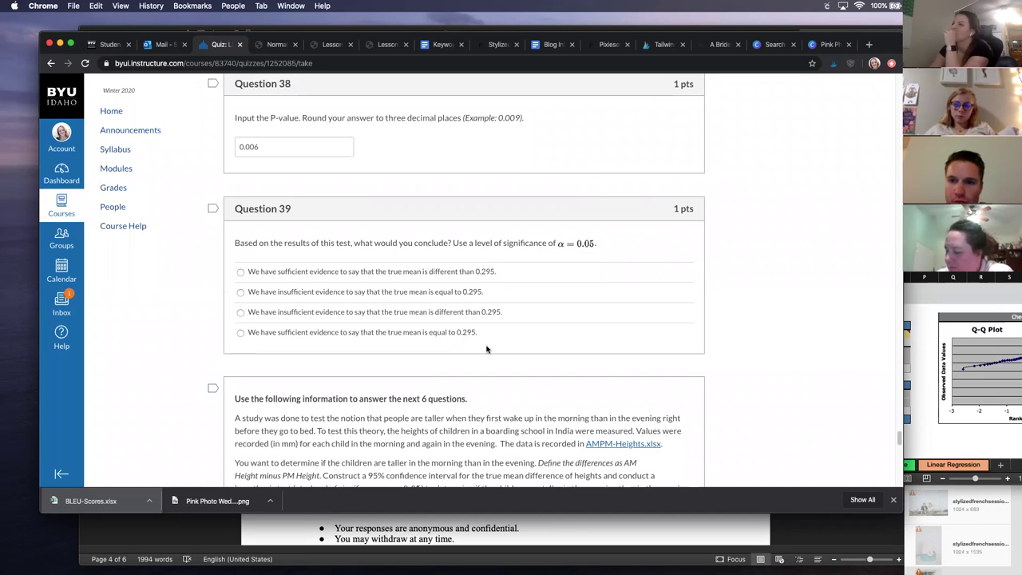
scroll(486, 349, "up", 2)
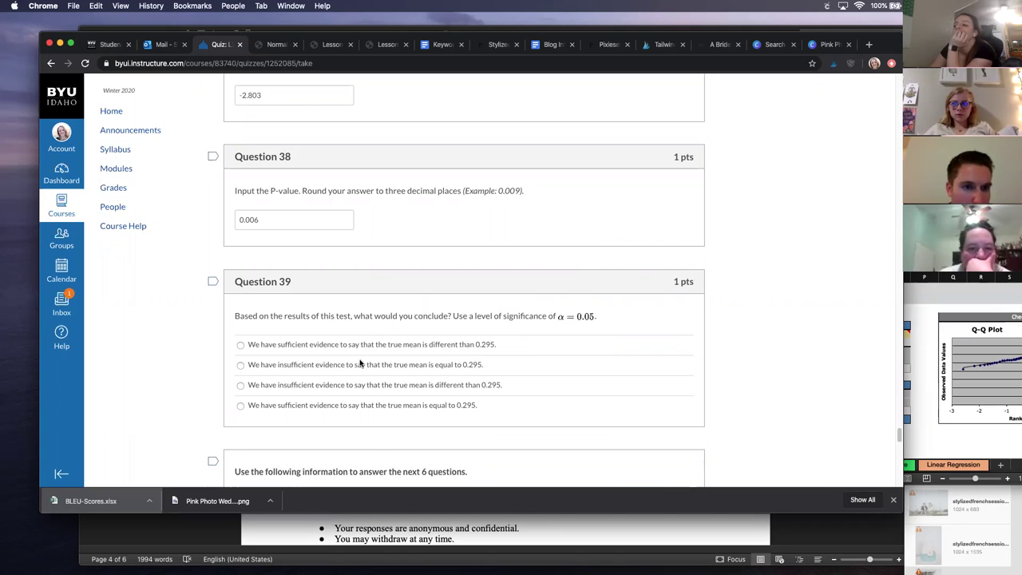
left_click(350, 409)
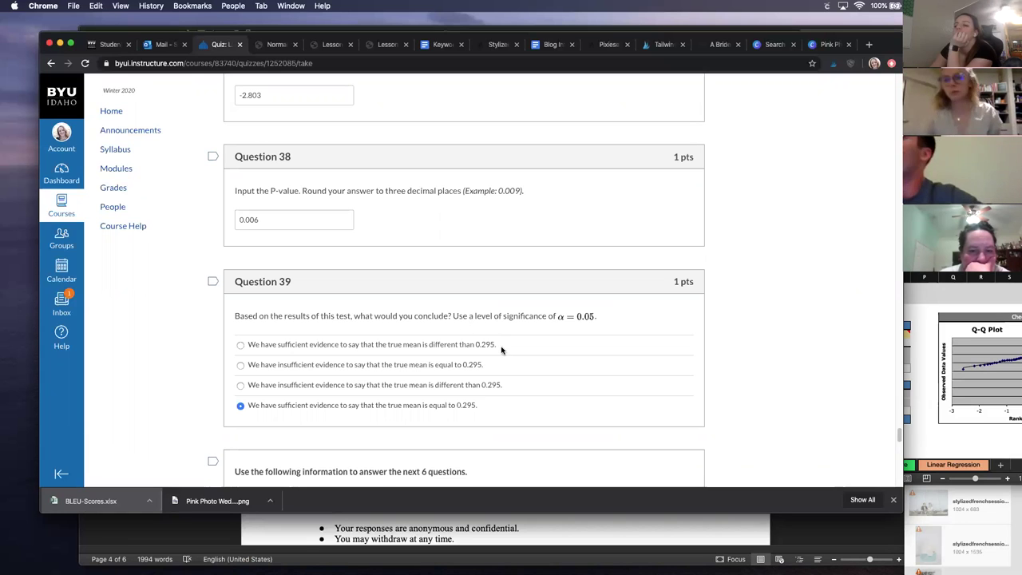
scroll(499, 355, "up", 1)
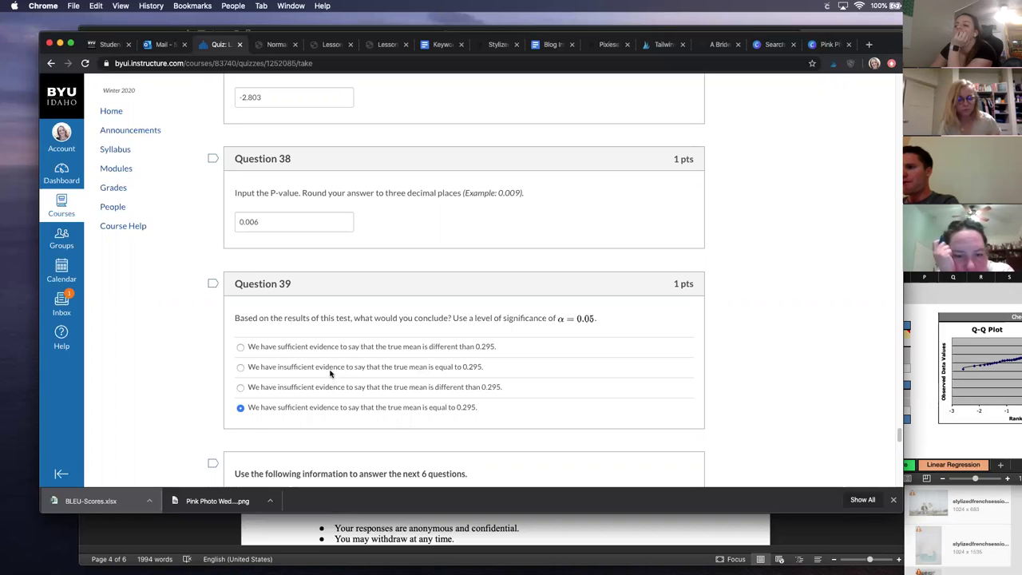
left_click(320, 348)
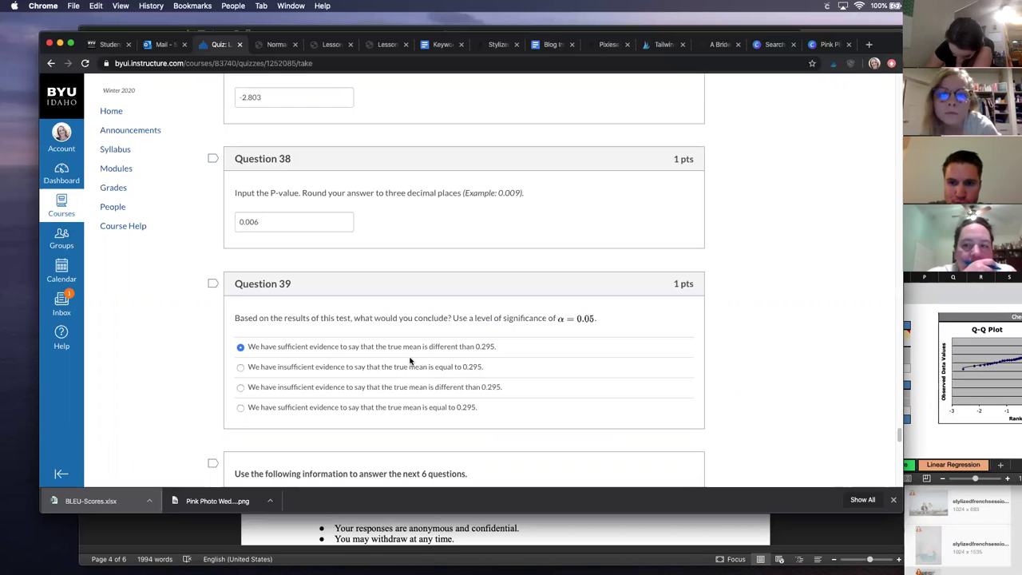
- Read the morning and evening heights scenario before Question 40, download its AMPM-Heights.xlsx data file and open it in Excel
scroll(486, 348, "down", 5)
scroll(480, 359, "down", 2)
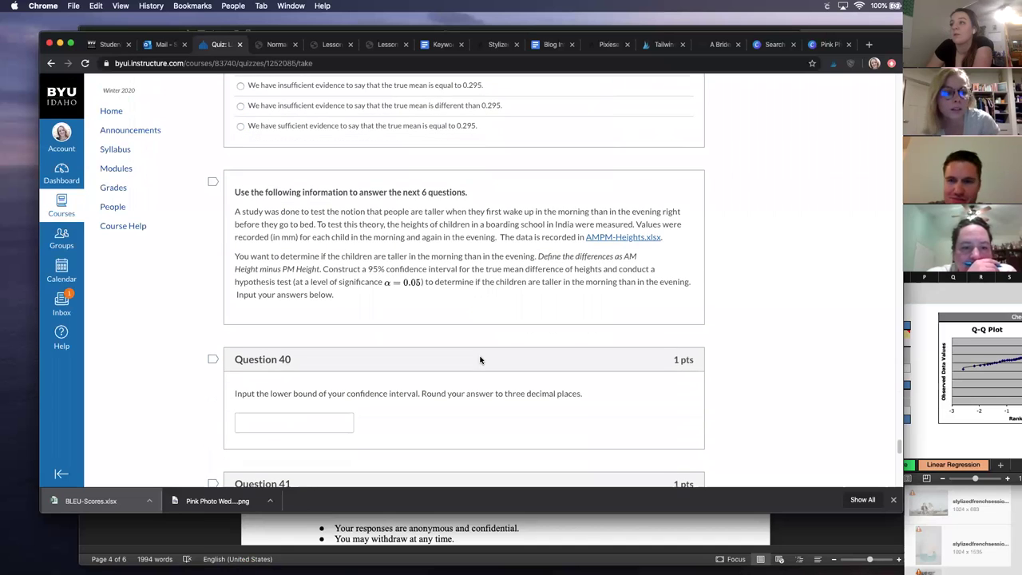
right_click(619, 235)
left_click(630, 249)
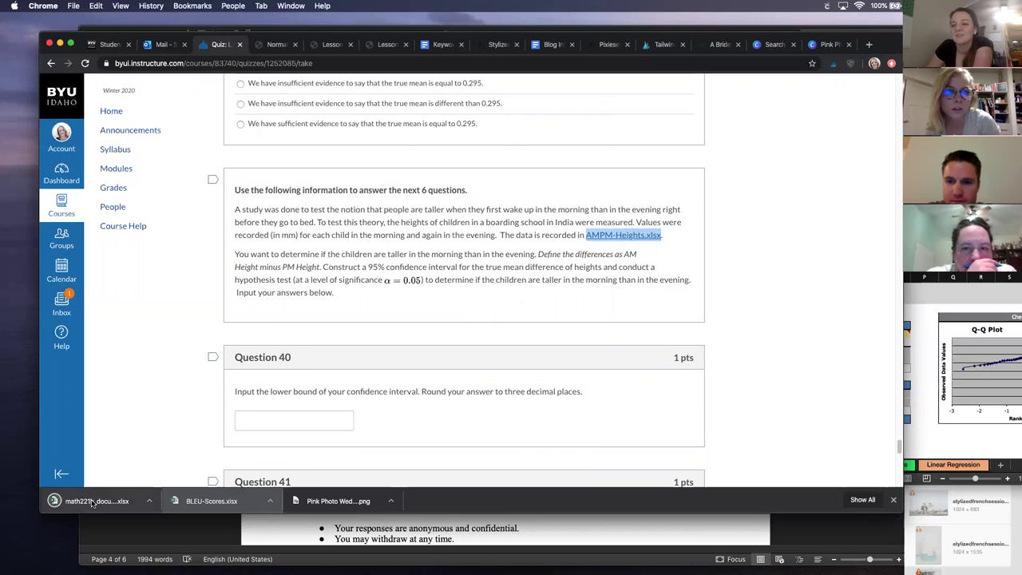
left_click(92, 502)
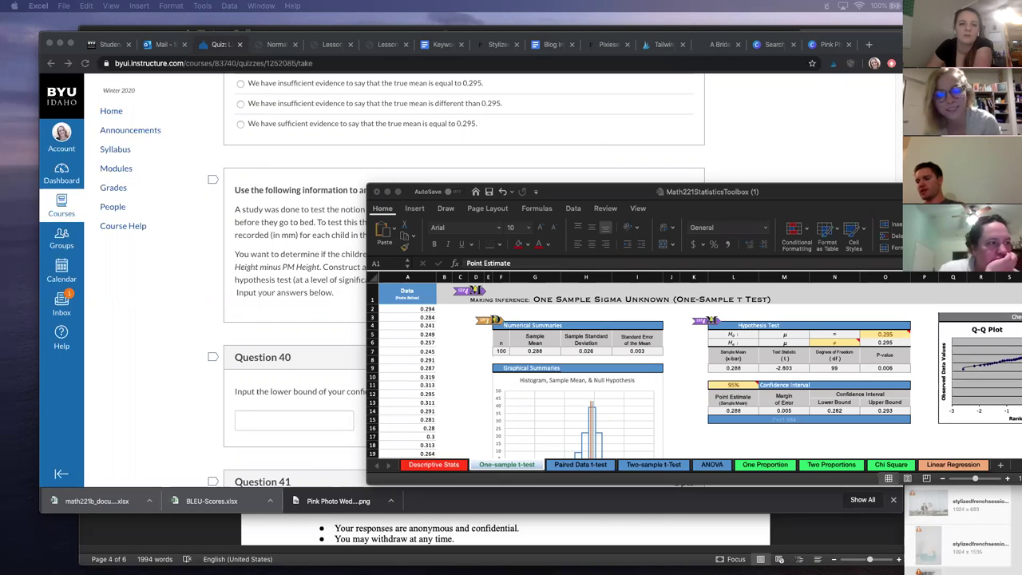
- Paste the copied morning heights into the Data 1 column of the Paired Data t-test sheet, starting at cell A2
left_click(576, 464)
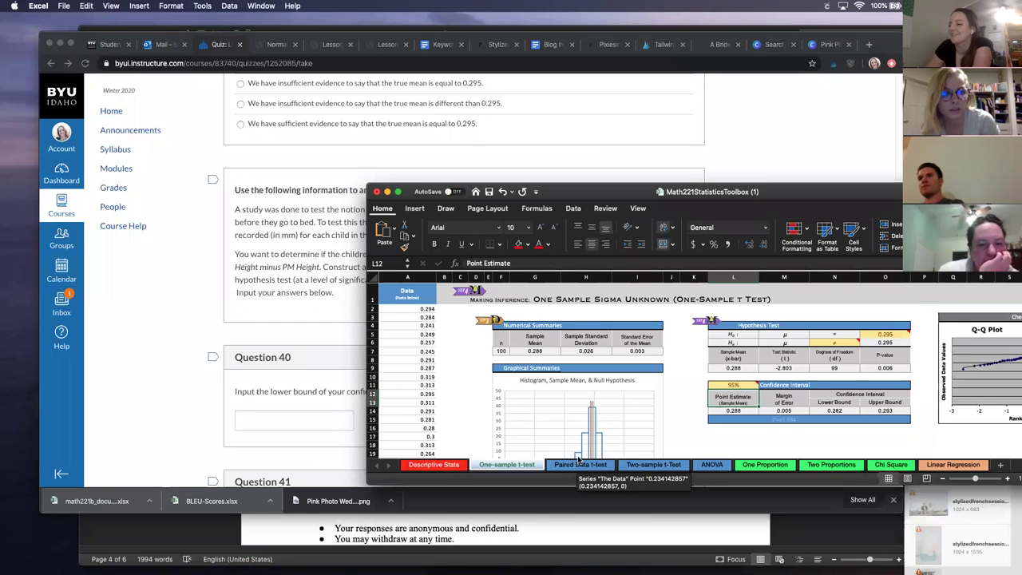
left_click(599, 464)
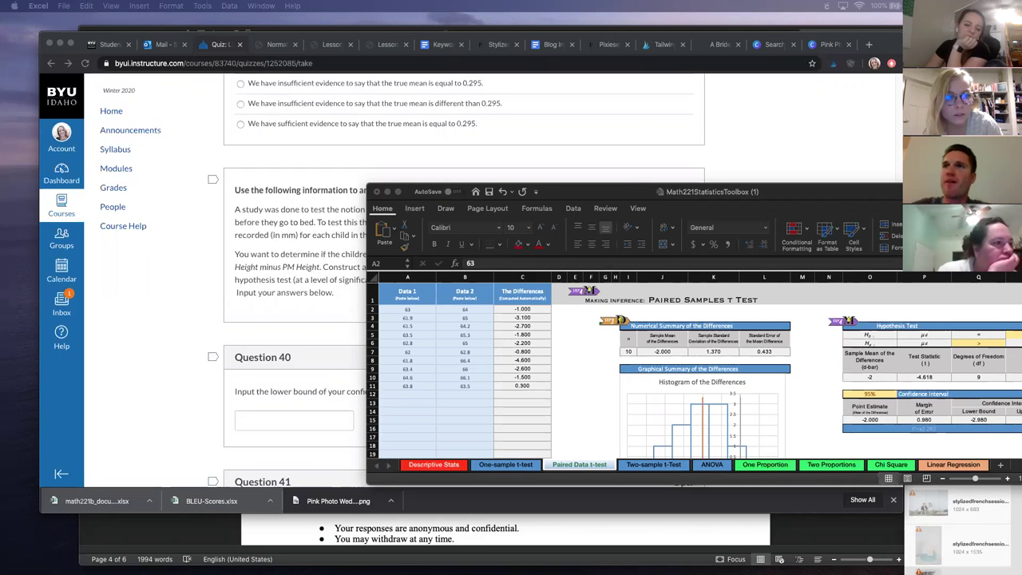
key("super+c")
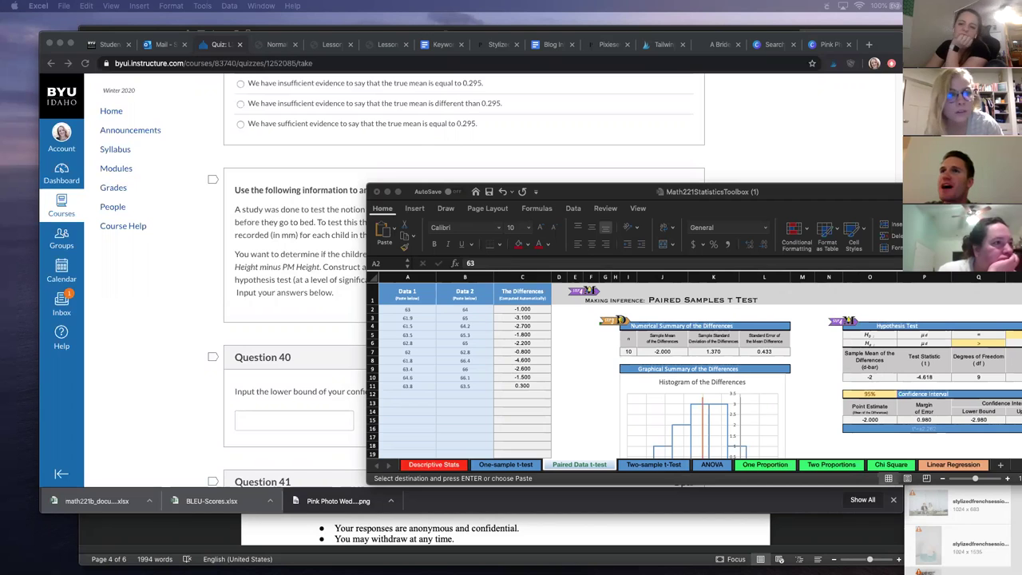
left_click(412, 313)
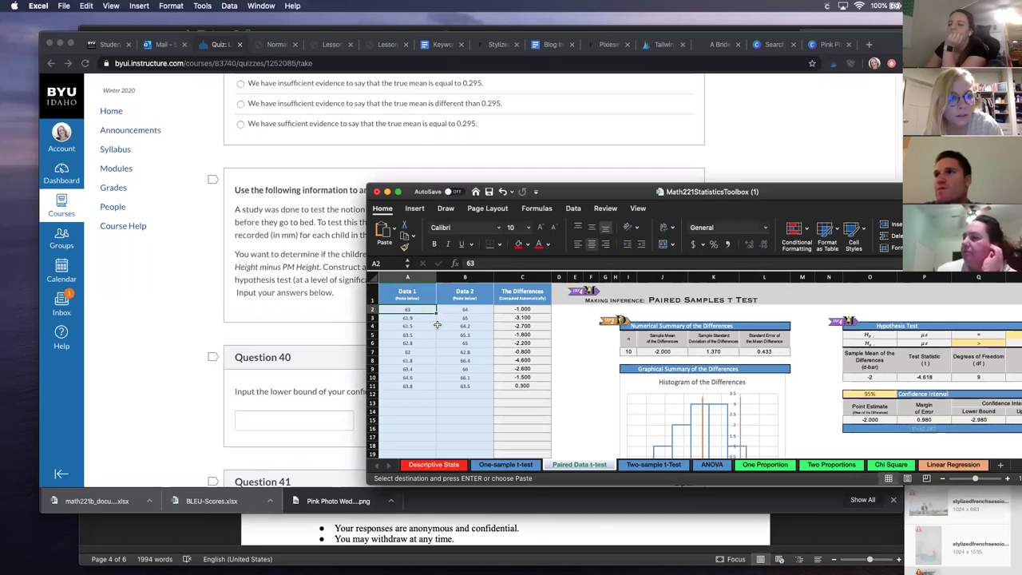
right_click(436, 325)
left_click(453, 327)
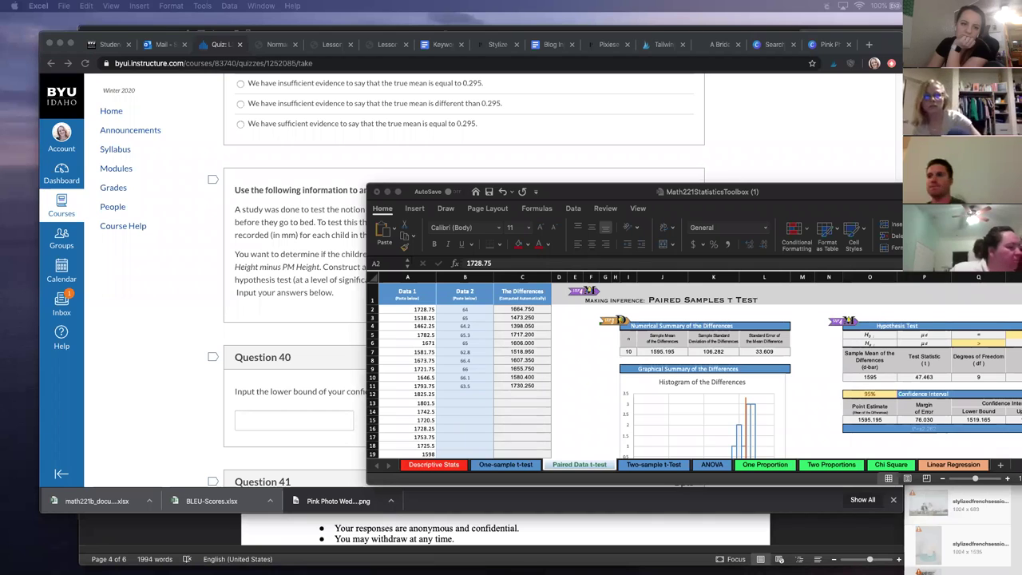
- Copy the evening heights and paste them into the Data 2 column of the paired test, starting at cell B2
key("ctrl+c")
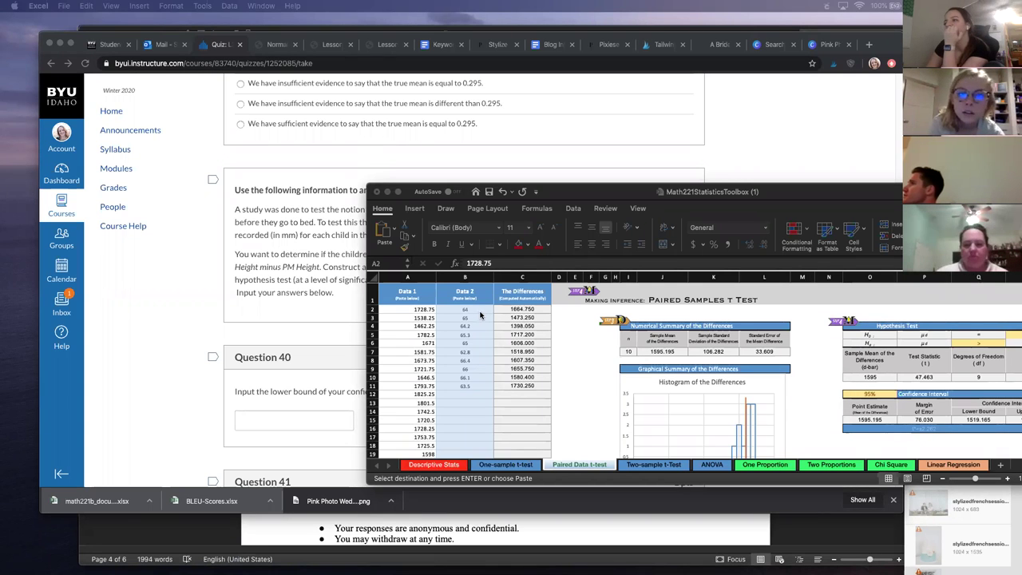
left_click(479, 313)
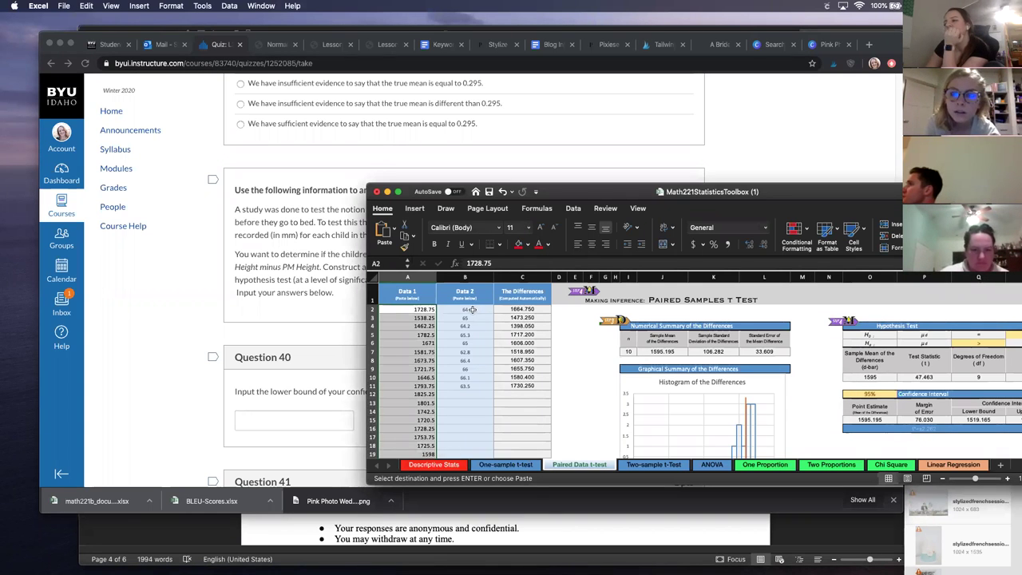
right_click(482, 308)
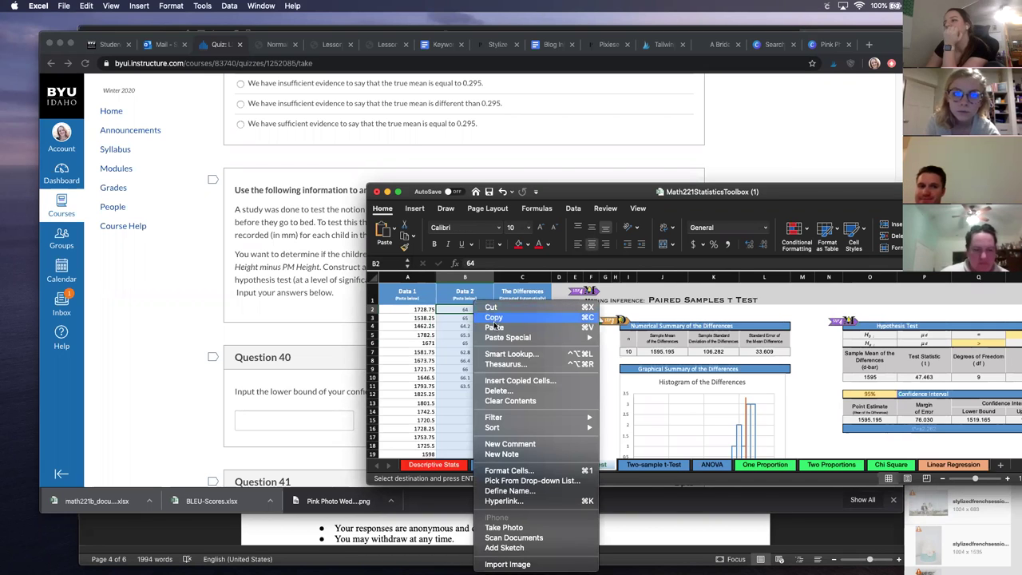
left_click(494, 327)
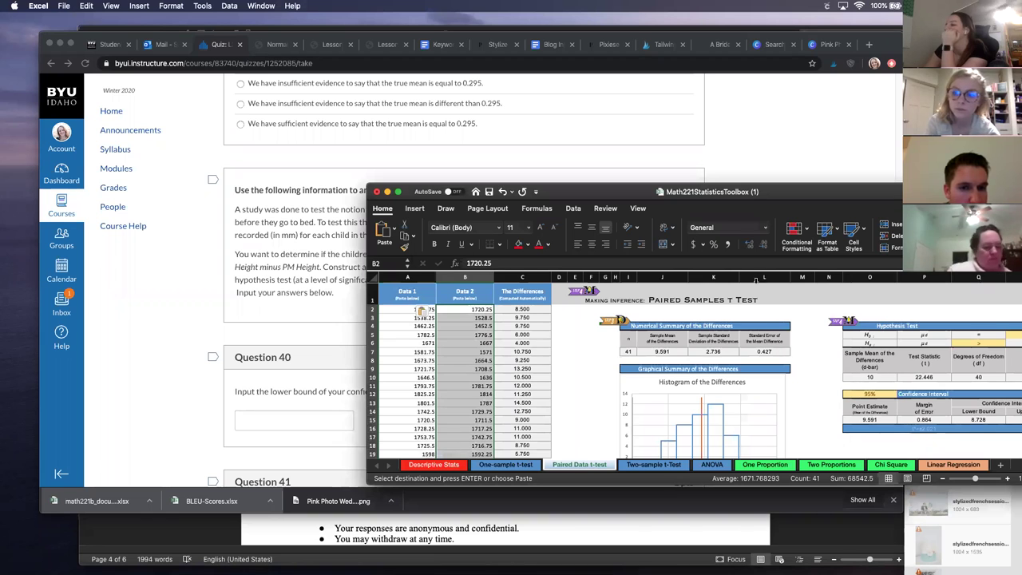
- Move the toolbox workbook window below the quiz's heights scenario so both can be read together
left_click_drag(660, 192, 659, 372)
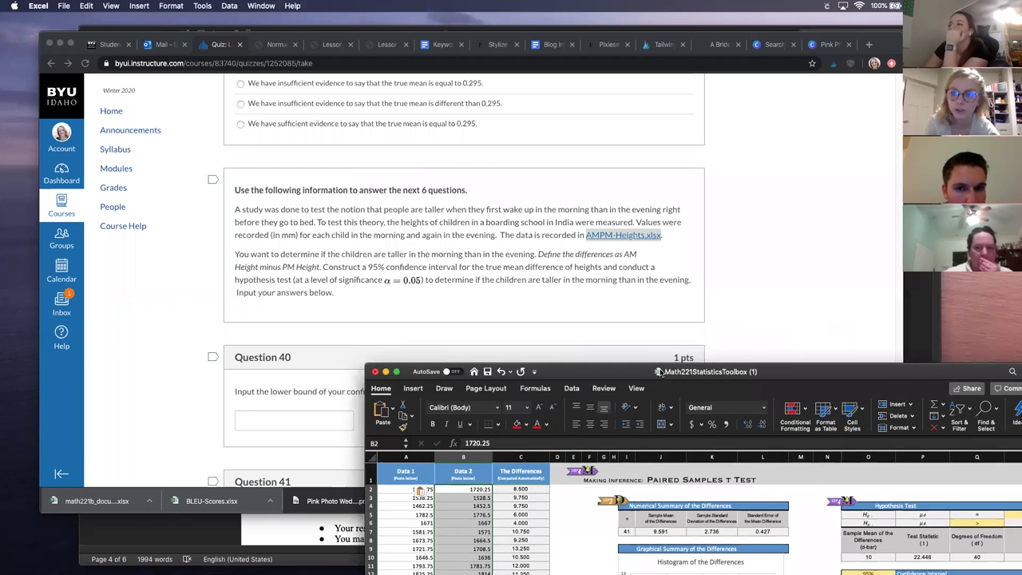
double_click(658, 372)
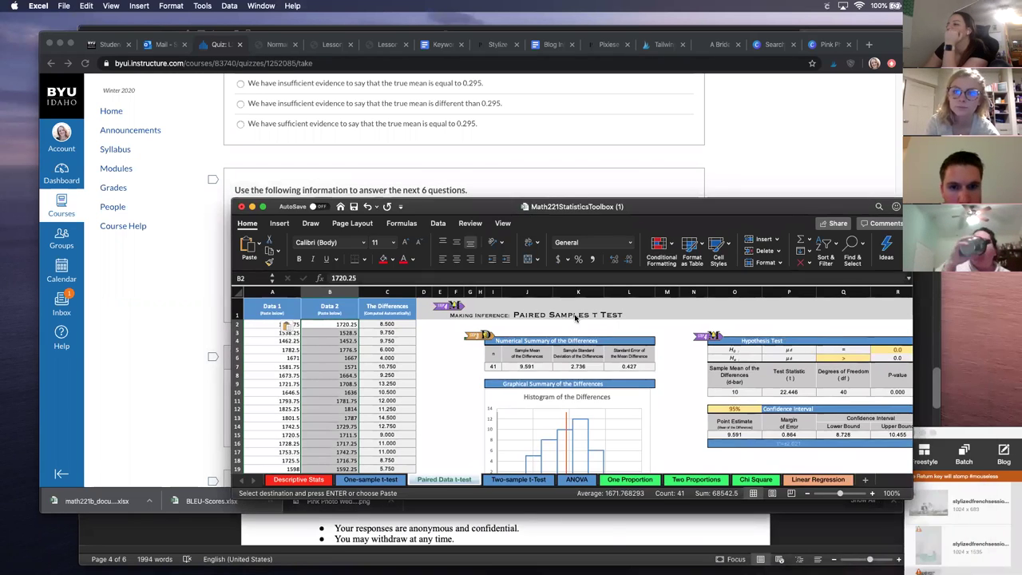
left_click_drag(525, 206, 589, 386)
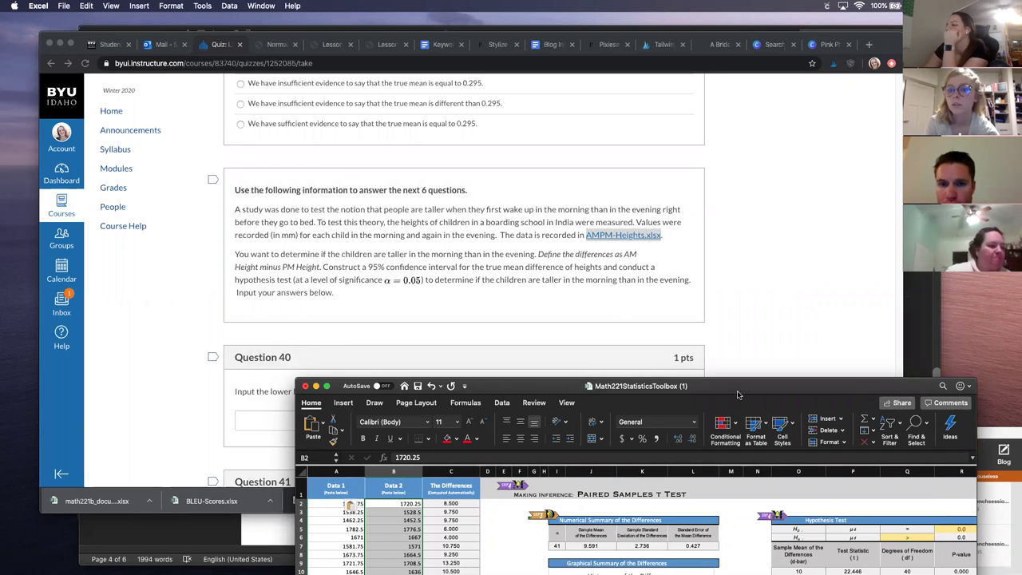
left_click_drag(747, 389, 669, 382)
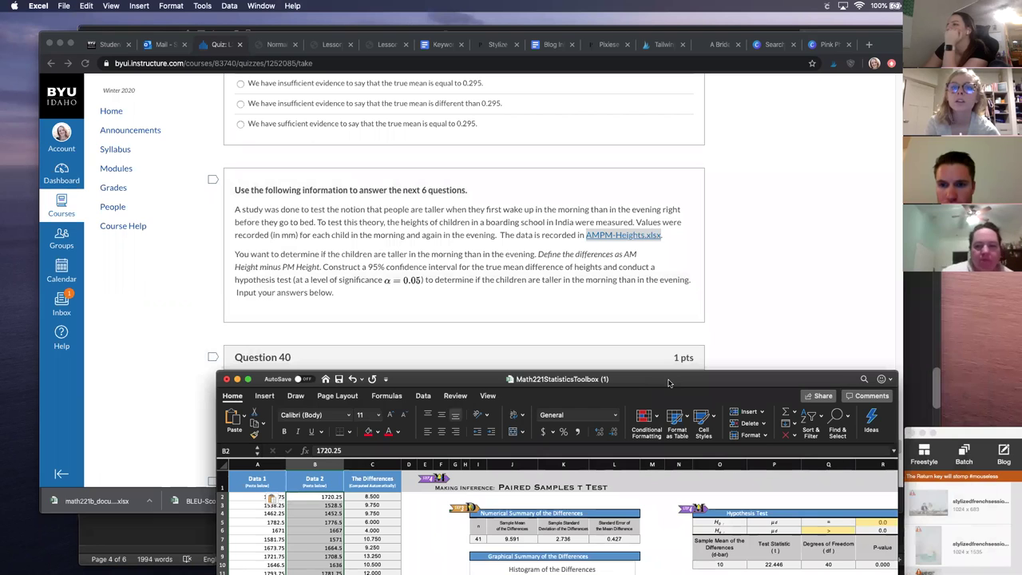
- Check the paired test's alternative hypothesis sign against the claim that children are taller in the morning
left_click(830, 531)
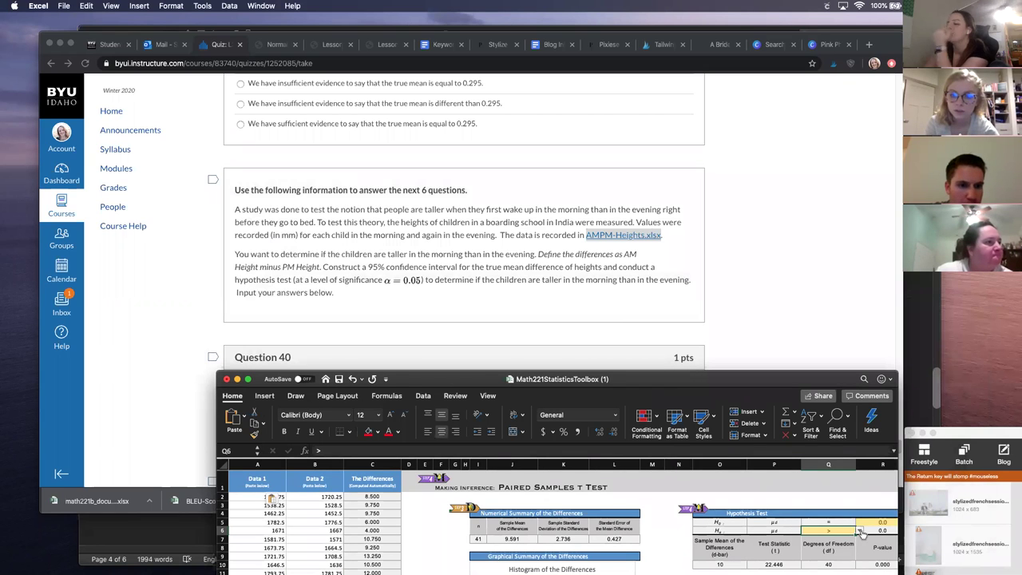
left_click(861, 530)
left_click(860, 530)
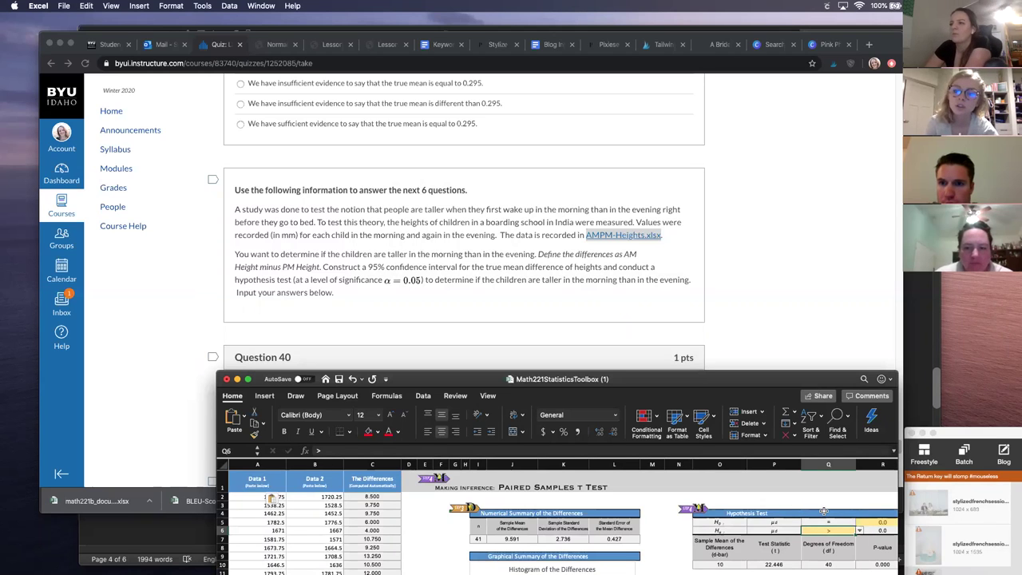
left_click(859, 531)
left_click(784, 384)
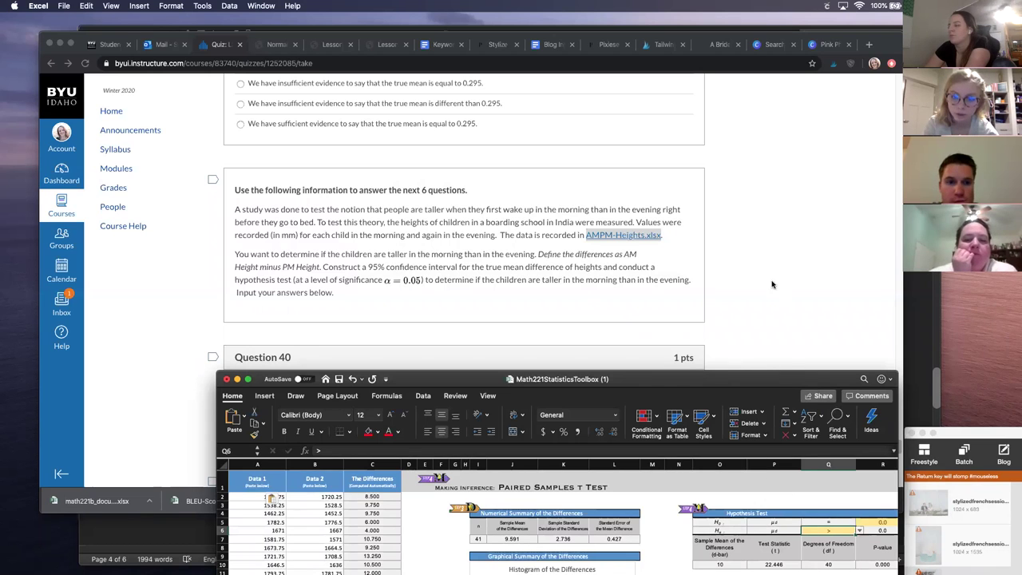
- Look up the lower bound of the paired confidence interval and answer Question 40 with 8.728
scroll(785, 530, "down", 5)
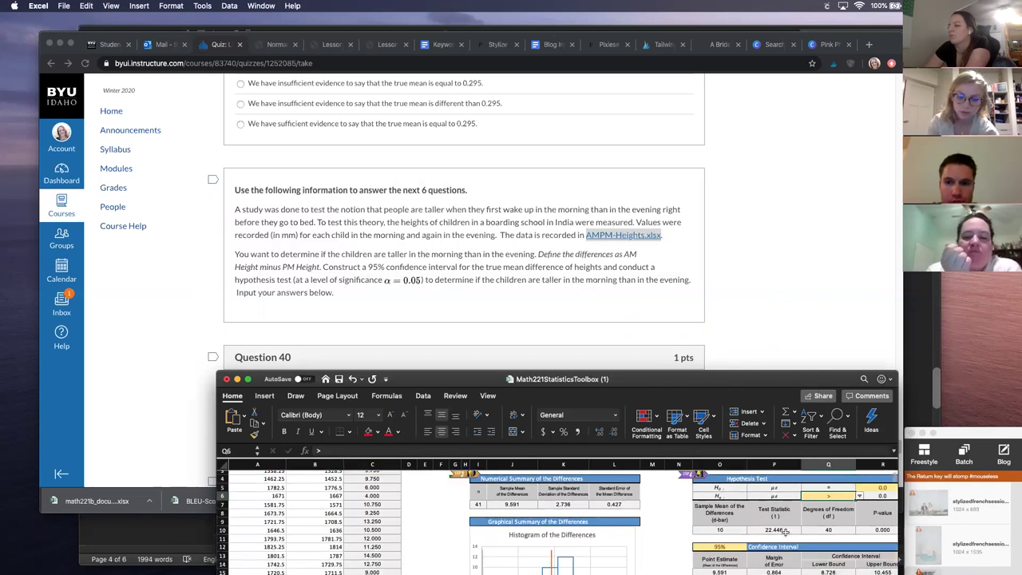
left_click(693, 341)
left_click(338, 420)
type("8.728")
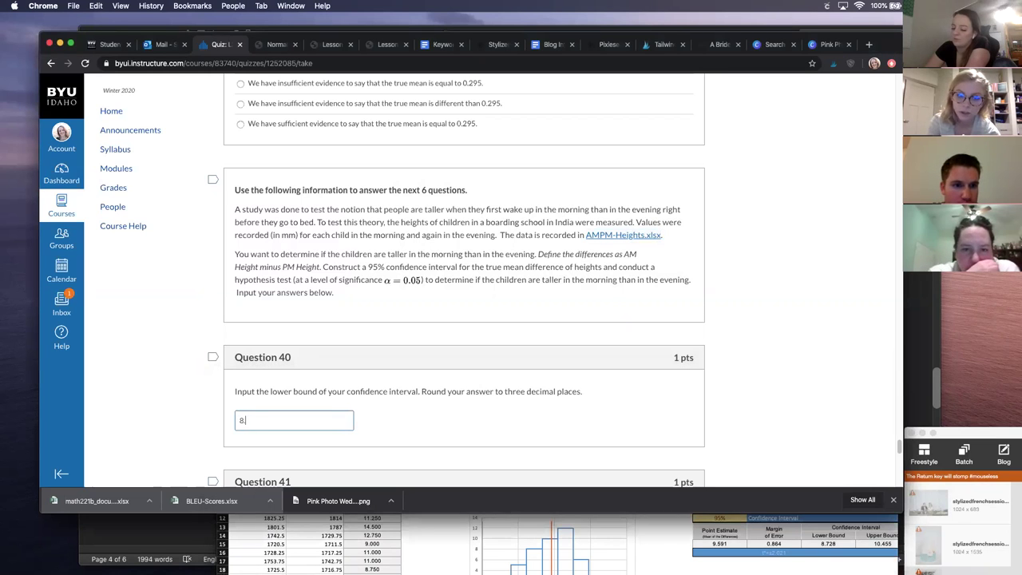
left_click(555, 388)
- Look up the upper bound of the paired confidence interval and answer Question 41 with 10.455
scroll(555, 390, "down", 4)
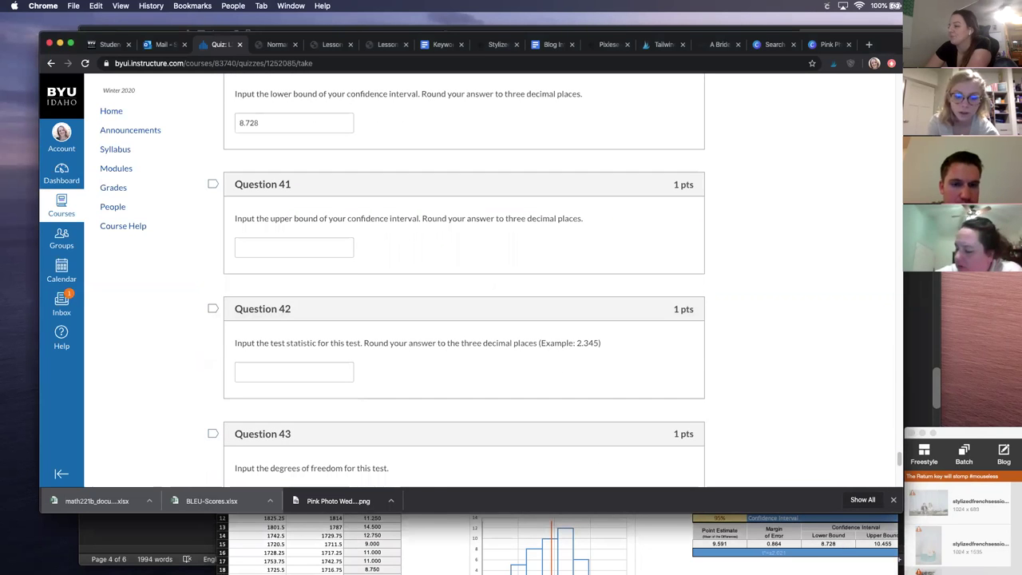
left_click(846, 549)
left_click(317, 245)
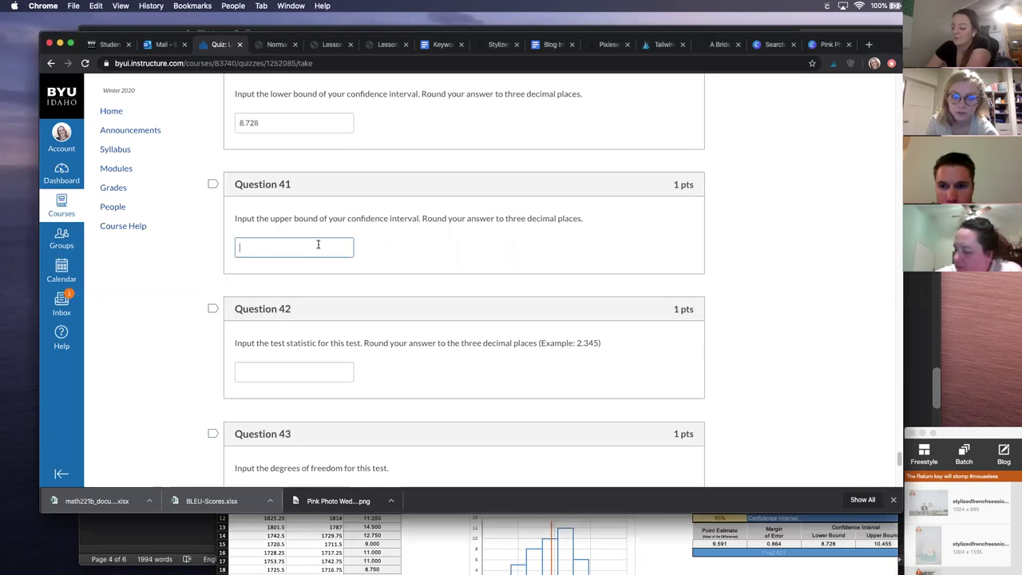
type("10.455")
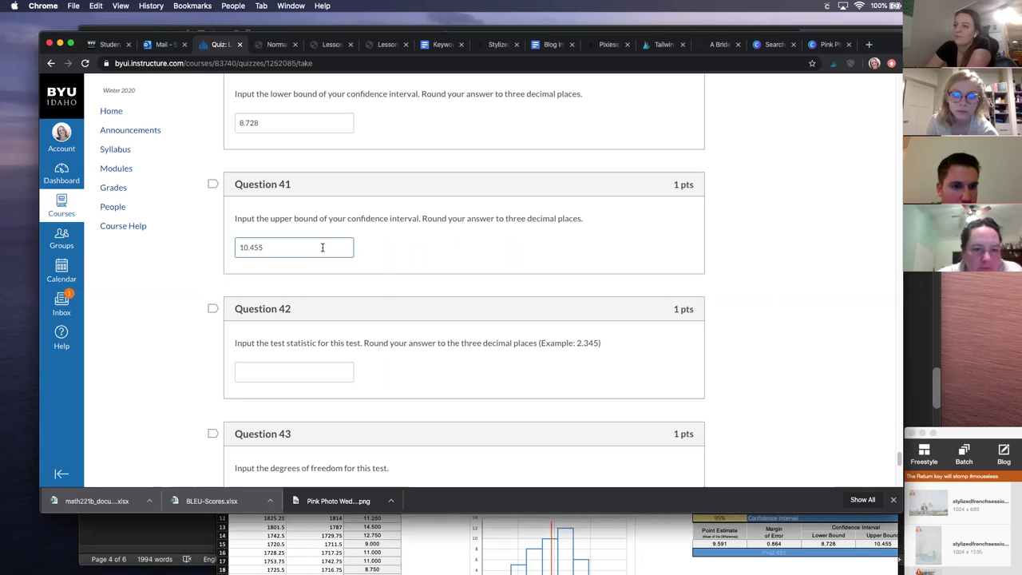
- Look up the test statistic in the paired t-test results and answer Question 42 with 22.446
key("super+Tab")
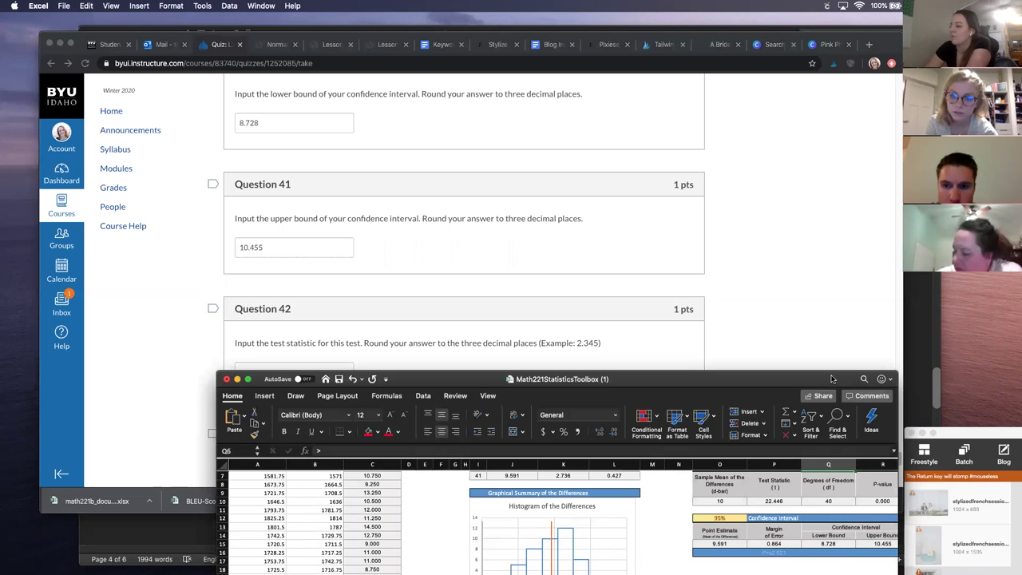
left_click(278, 371)
type("22.446")
- Look up the degrees of freedom in the paired t-test results and answer Question 43 with 40
scroll(330, 381, "down", 5)
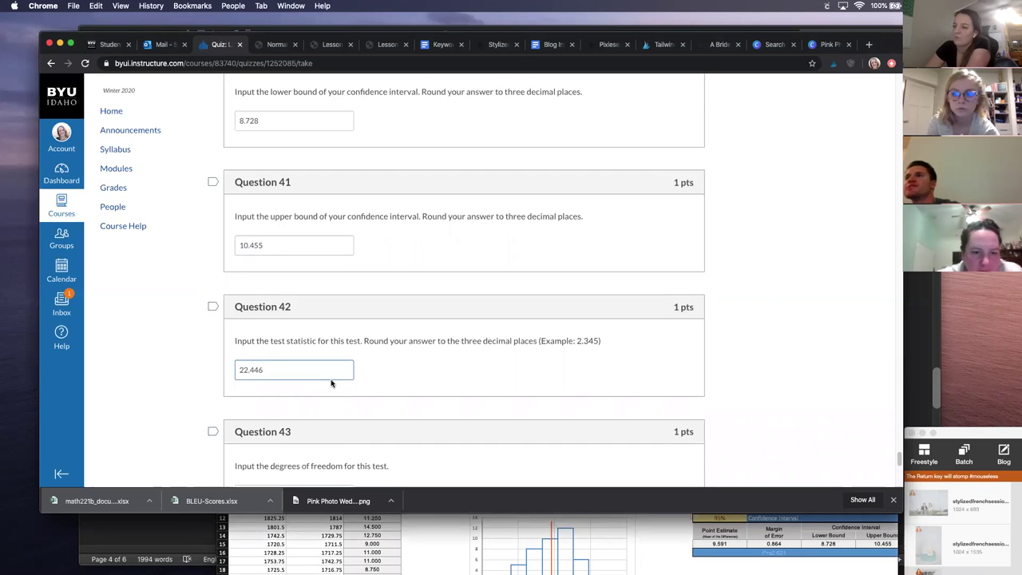
left_click(335, 286)
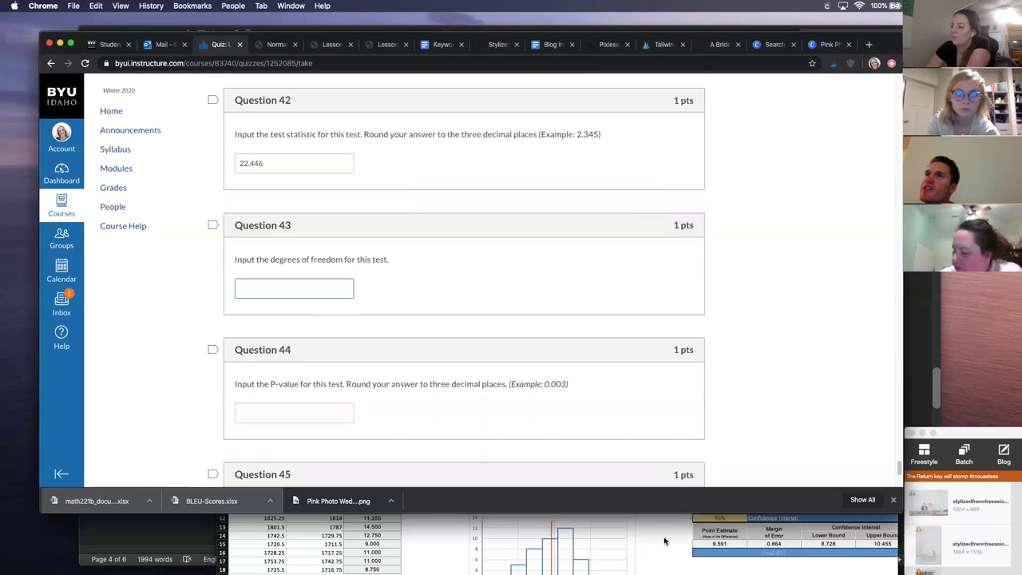
left_click(738, 514)
left_click(316, 294)
type("40")
- Look up the P-value in the paired t-test results and answer Question 44 with 0
left_click(335, 410)
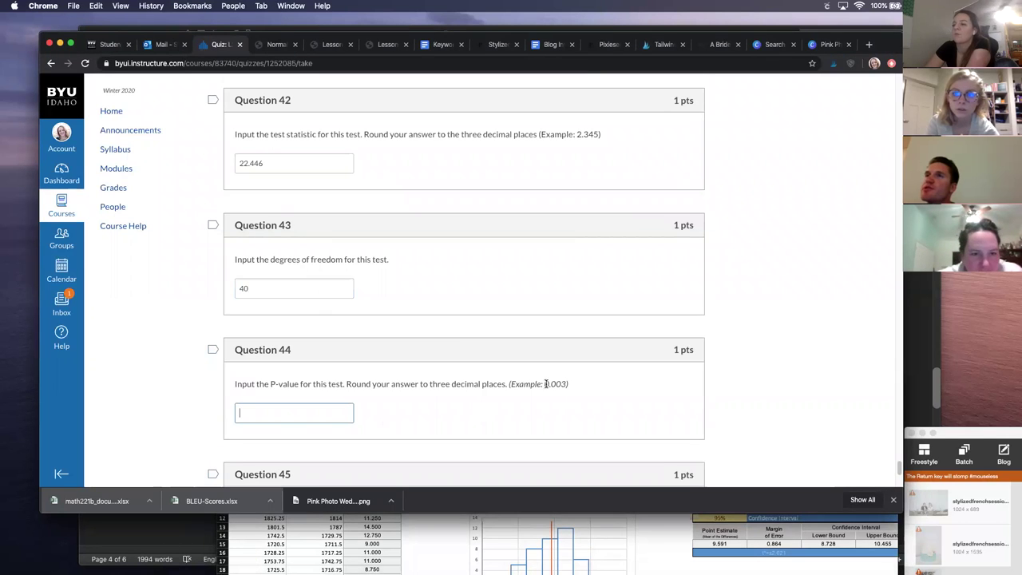
scroll(550, 333, "up", 1)
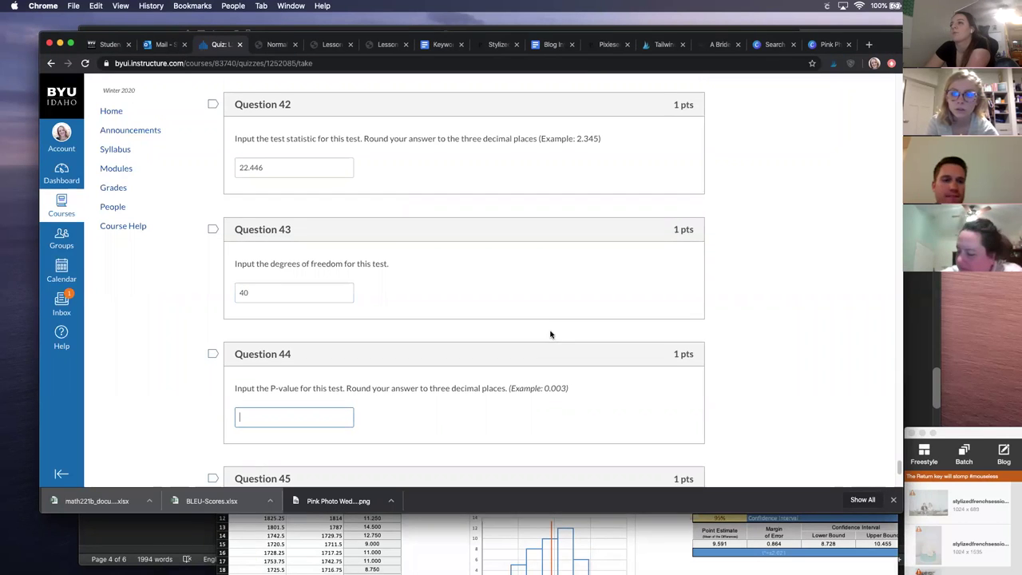
left_click(754, 527)
left_click_drag(764, 383, 800, 446)
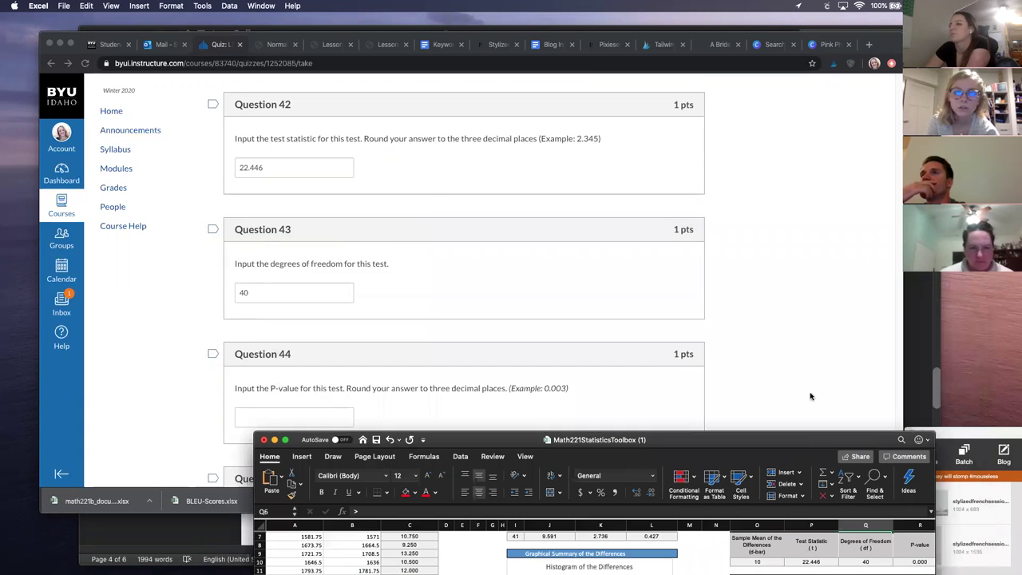
left_click(331, 420)
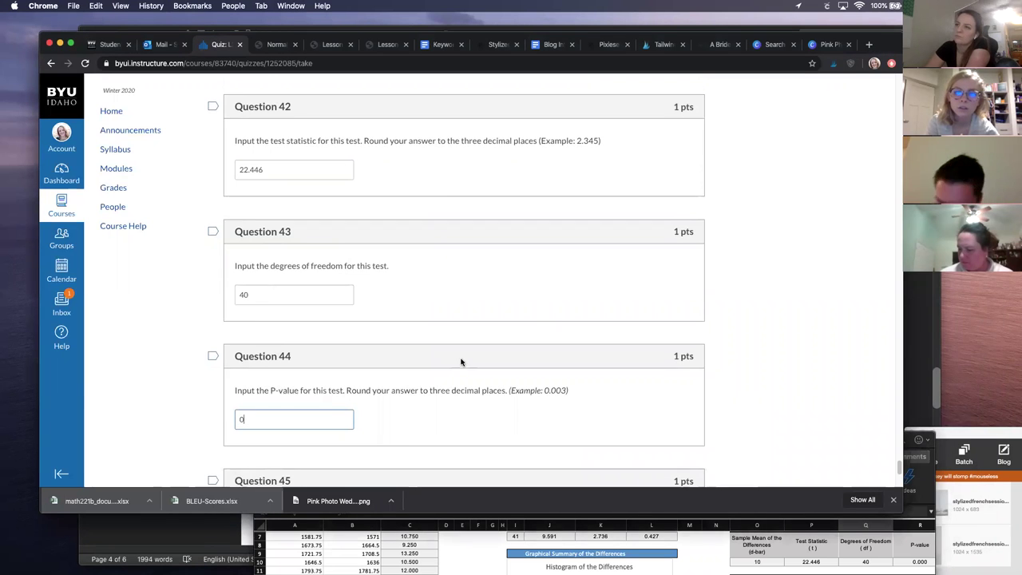
- Review the earlier one-sample t-test questions and their entered answers, from Question 34 through Question 39
scroll(461, 361, "up", 5)
scroll(461, 364, "up", 15)
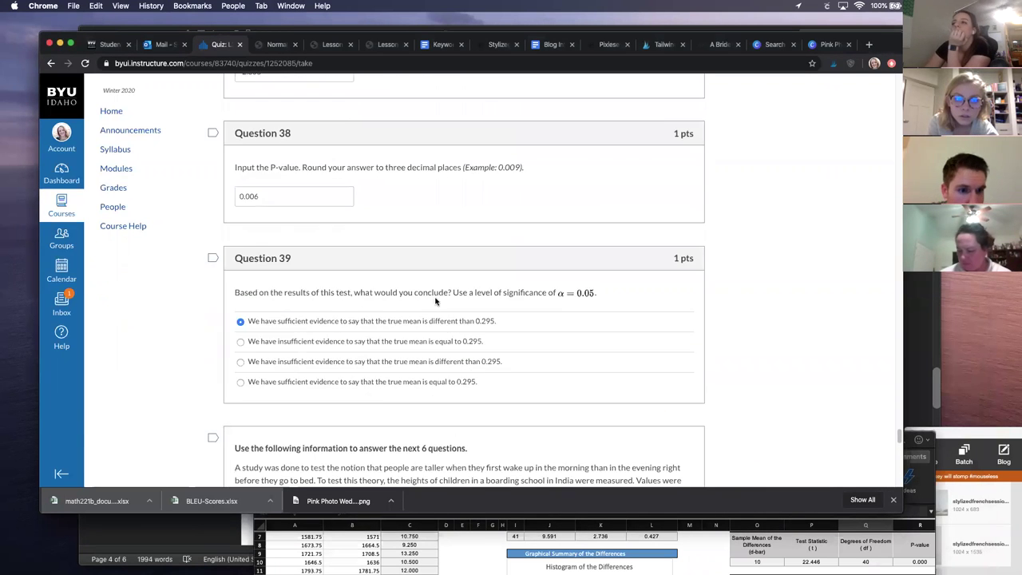
scroll(435, 301, "up", 5)
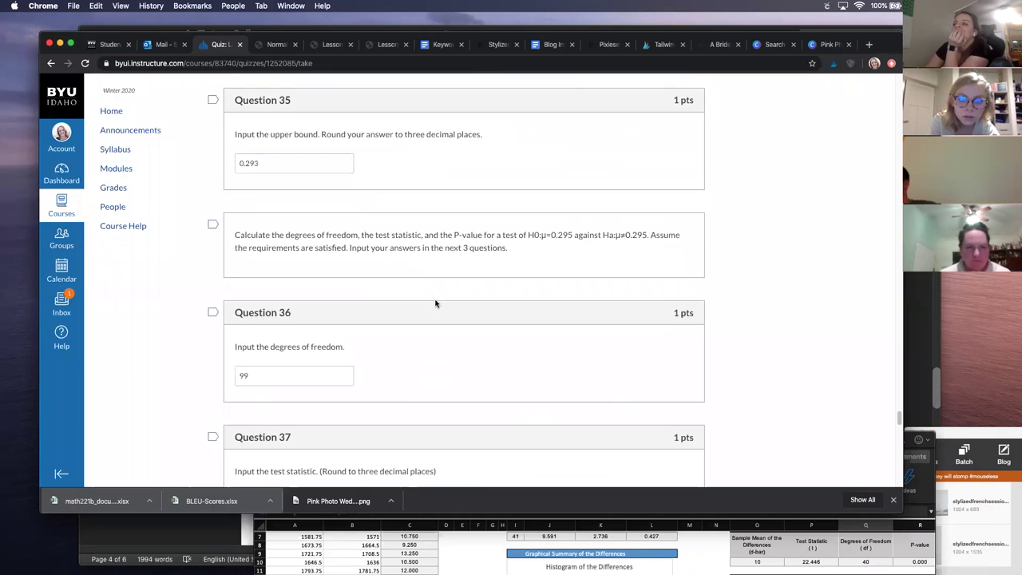
scroll(435, 304, "down", 1)
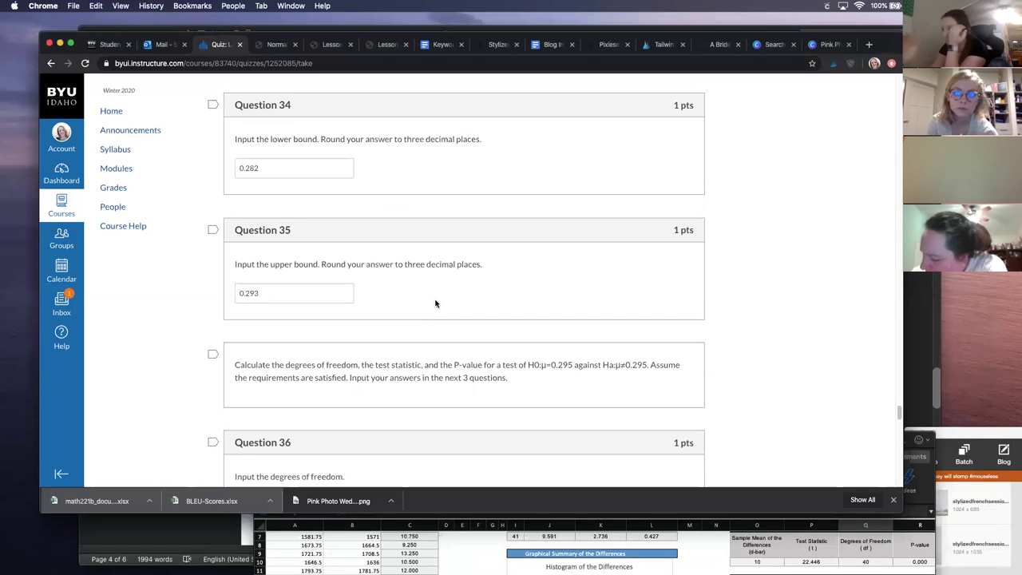
scroll(435, 303, "down", 3)
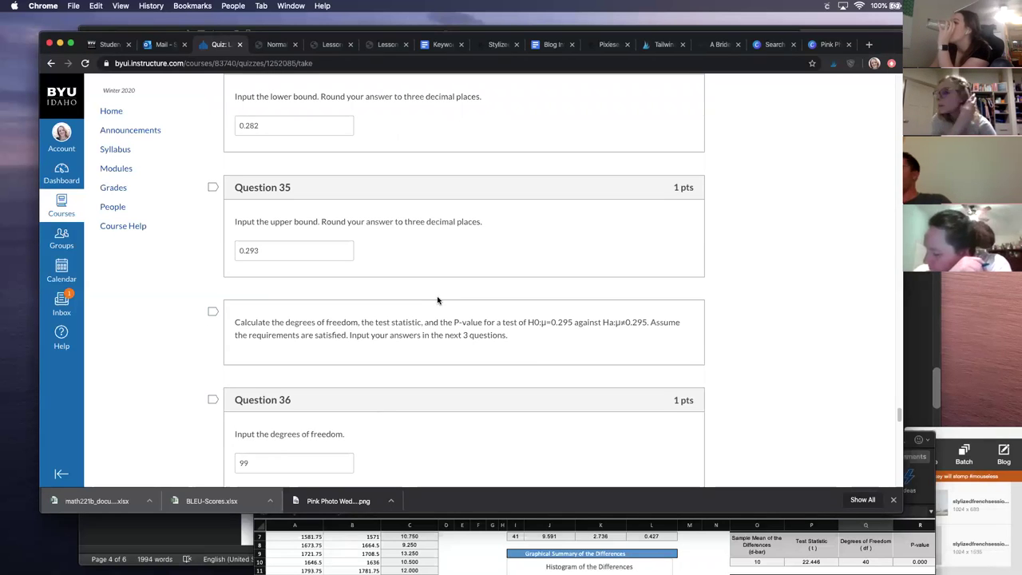
scroll(437, 300, "down", 1)
scroll(439, 300, "down", 1)
scroll(438, 300, "down", 5)
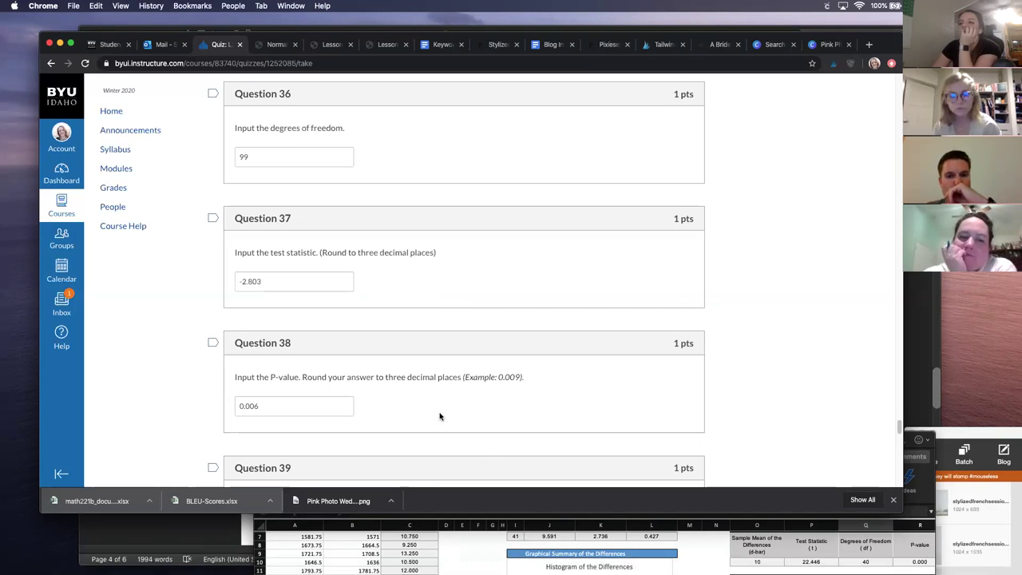
scroll(439, 416, "down", 1)
scroll(439, 416, "down", 2)
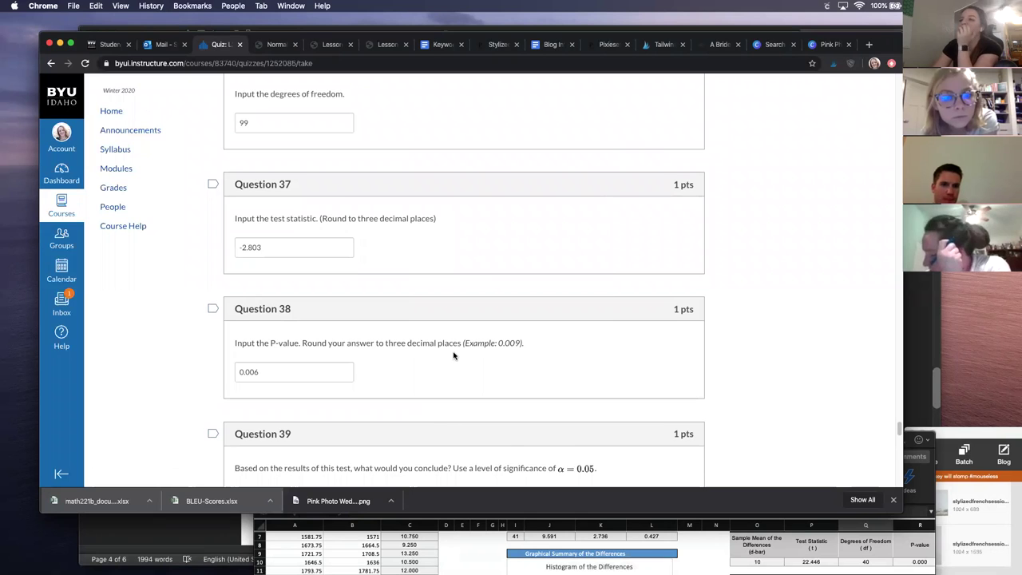
scroll(454, 356, "down", 5)
scroll(454, 356, "up", 3)
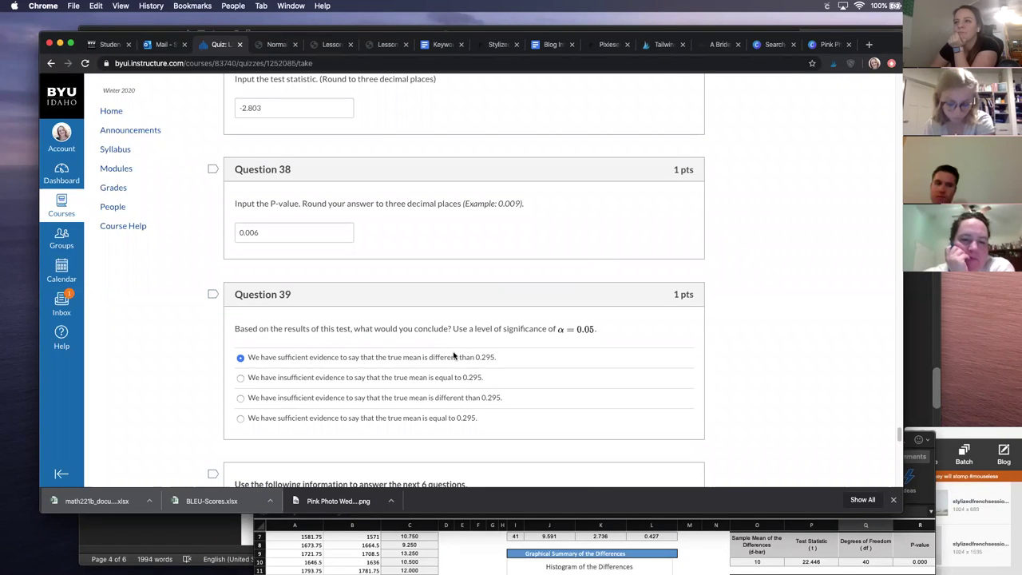
- Review the morning-versus-evening height study and the entered answers for Questions 40 through 44, and read the conclusion choices in Question 45
scroll(462, 375, "down", 8)
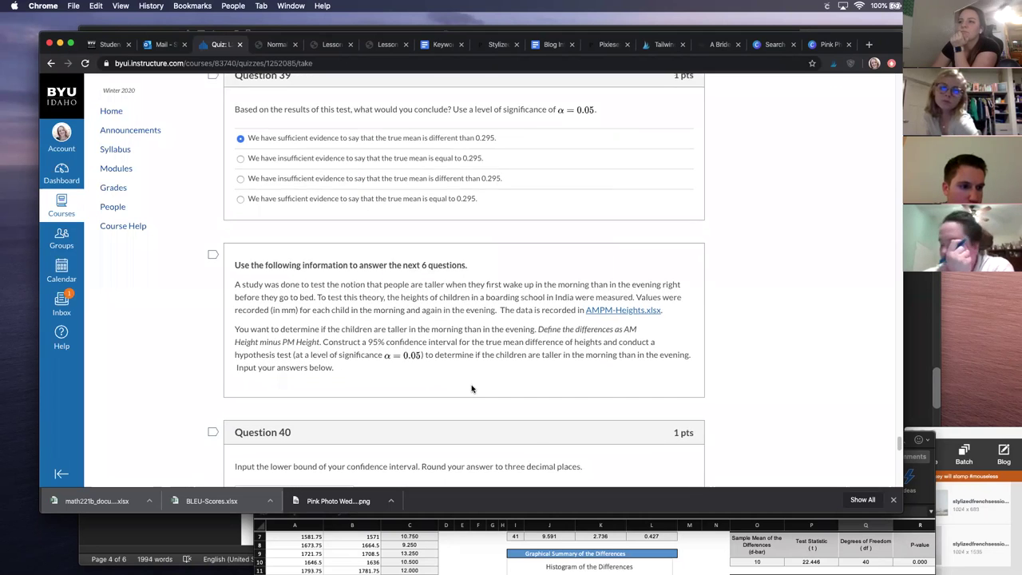
scroll(478, 389, "down", 4)
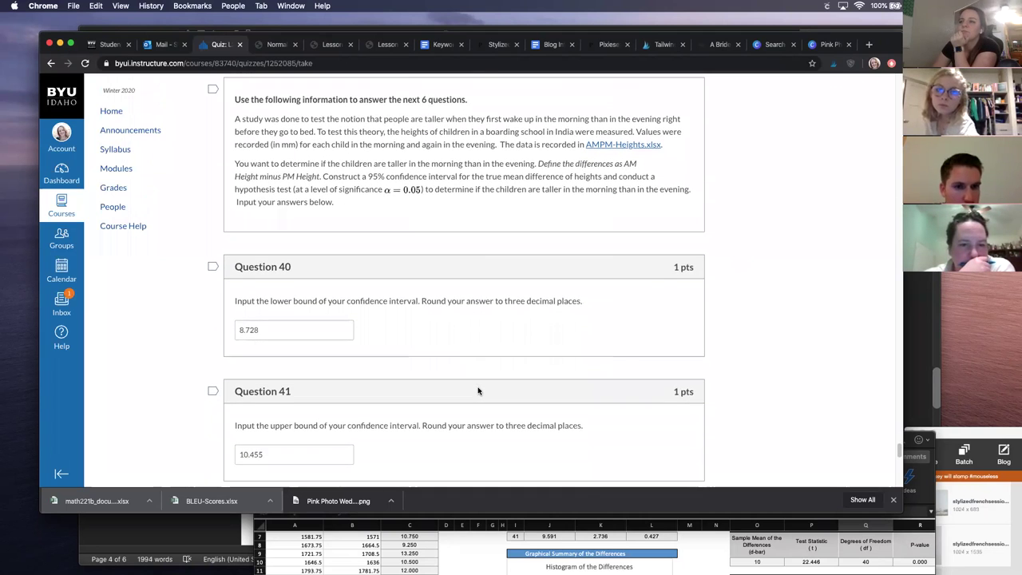
scroll(479, 390, "down", 3)
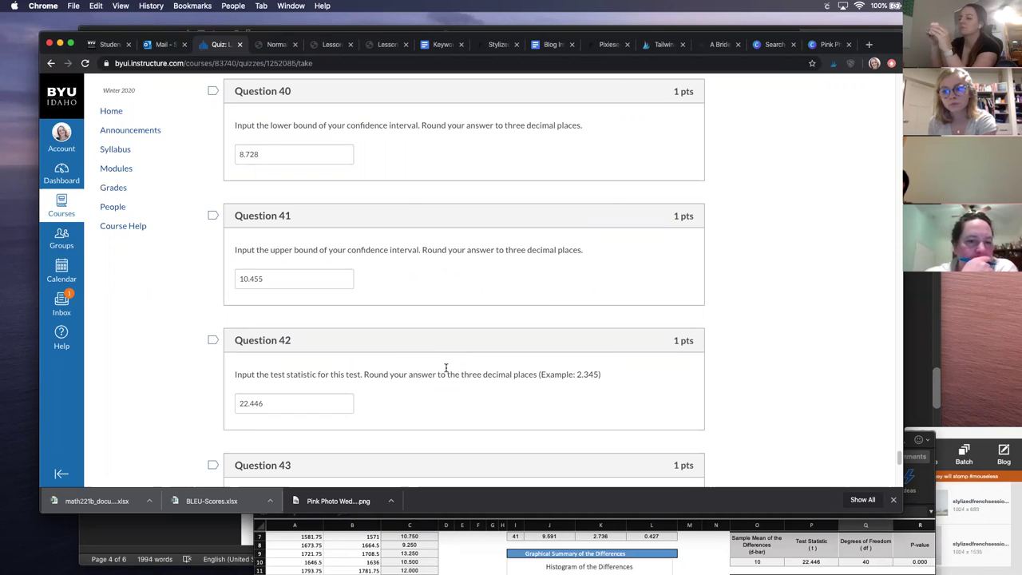
scroll(447, 366, "down", 1)
scroll(449, 366, "down", 3)
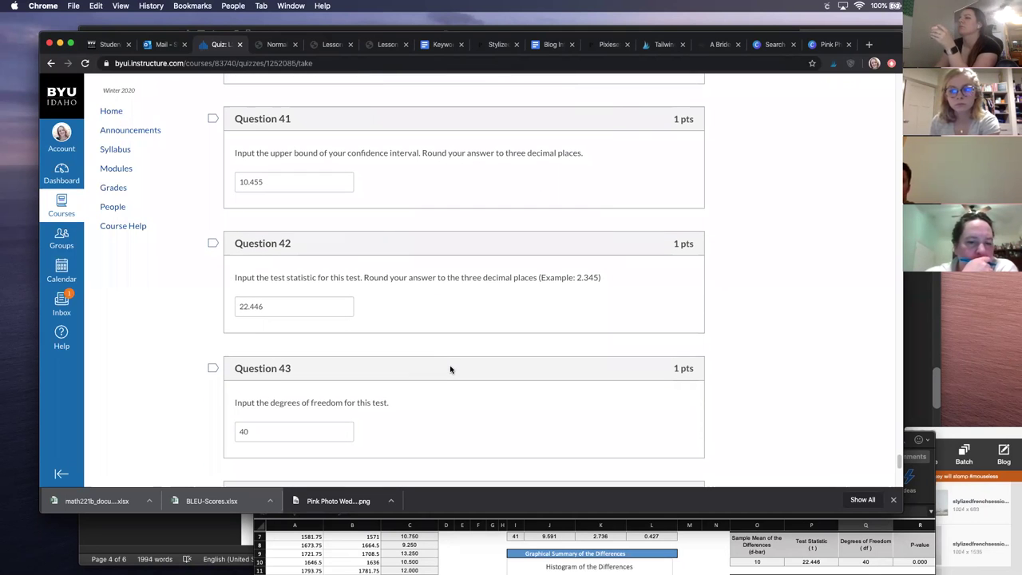
scroll(450, 369, "down", 2)
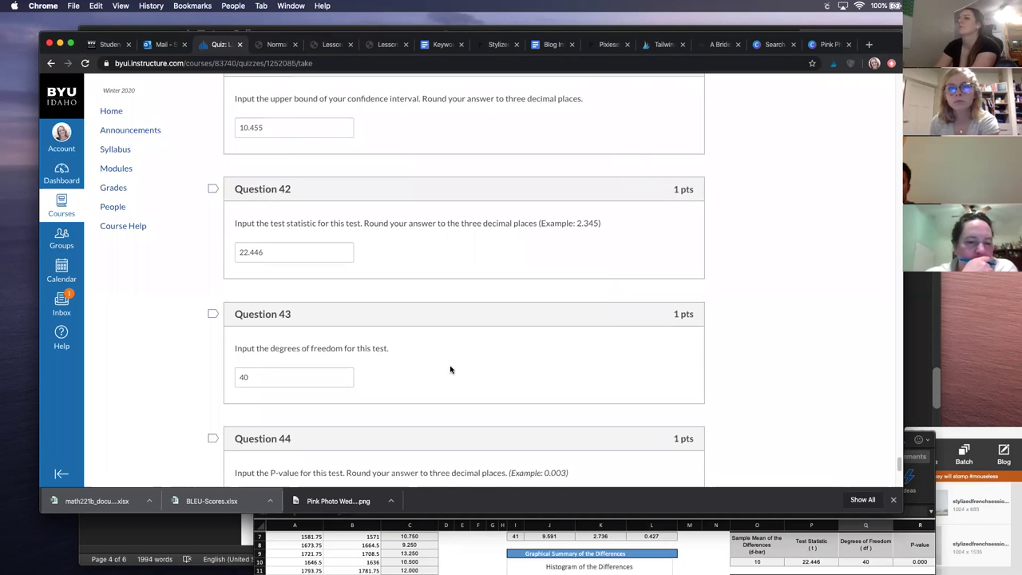
scroll(450, 369, "down", 1)
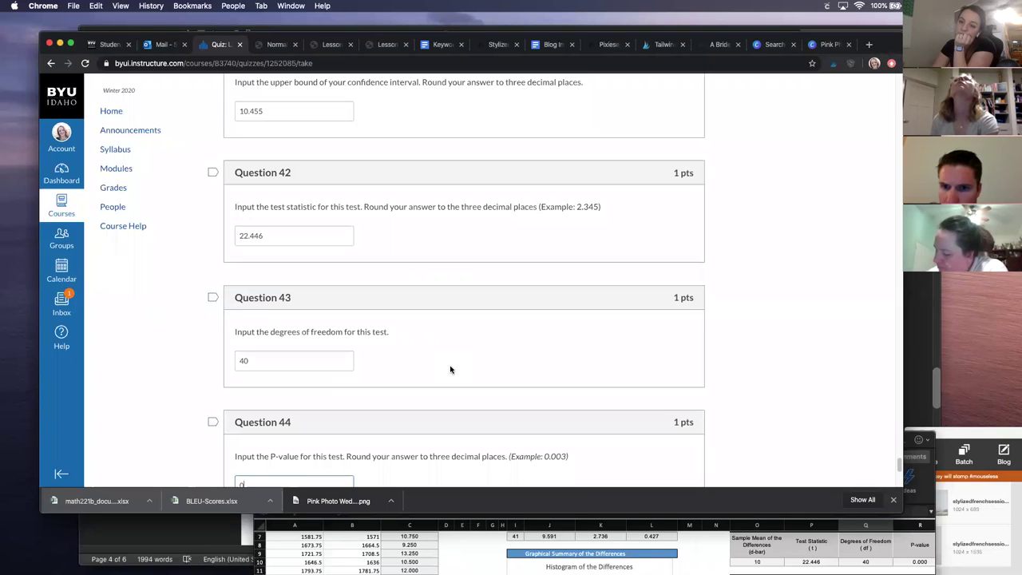
scroll(450, 369, "down", 1)
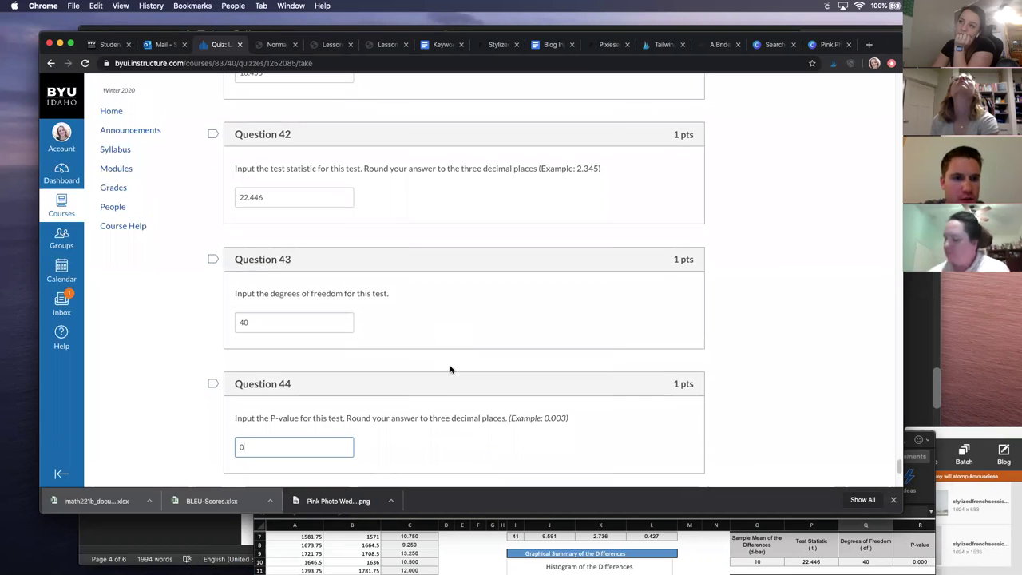
scroll(450, 369, "down", 3)
scroll(450, 369, "down", 5)
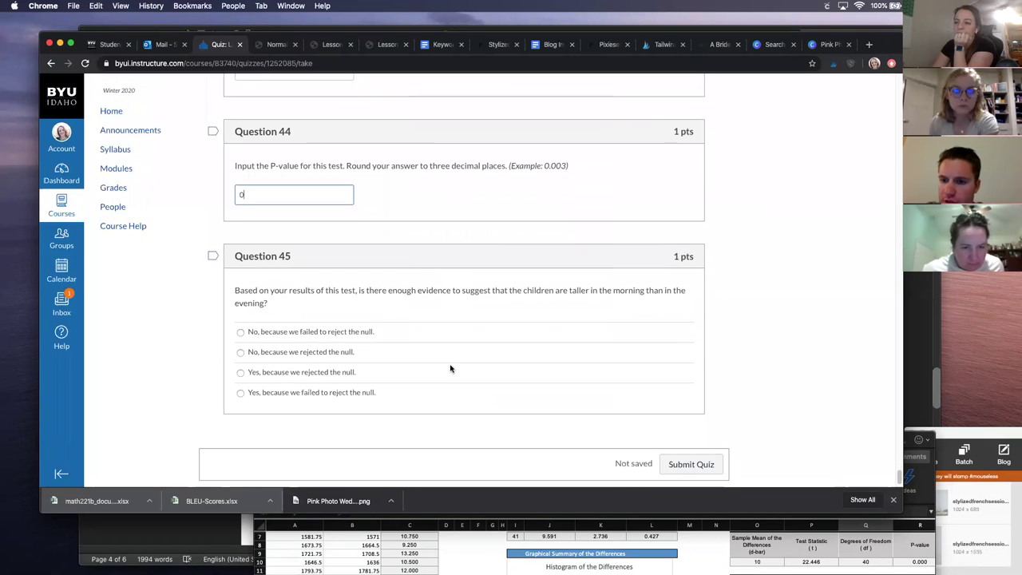
scroll(450, 369, "up", 2)
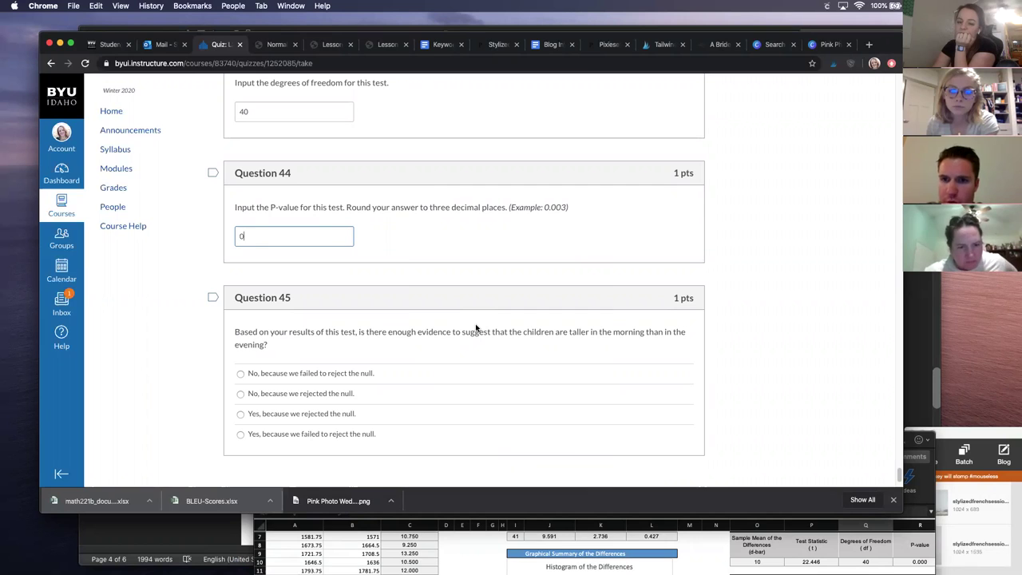
scroll(476, 328, "down", 1)
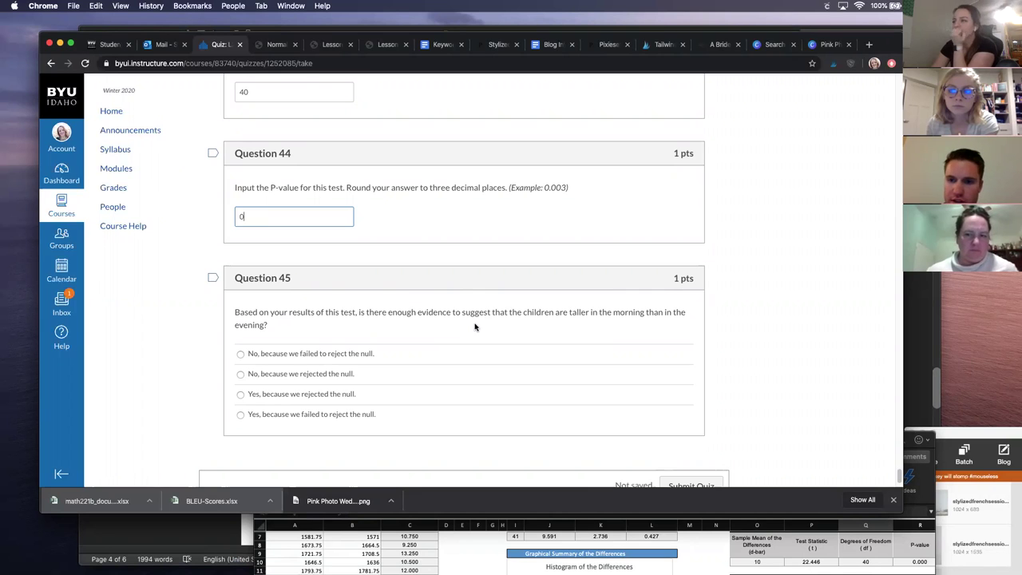
left_click(560, 270)
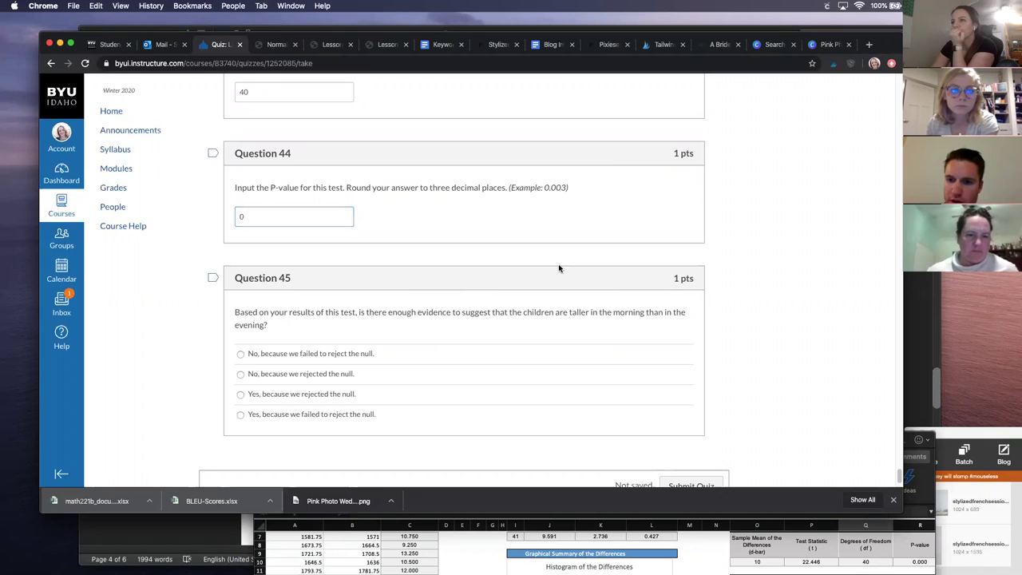